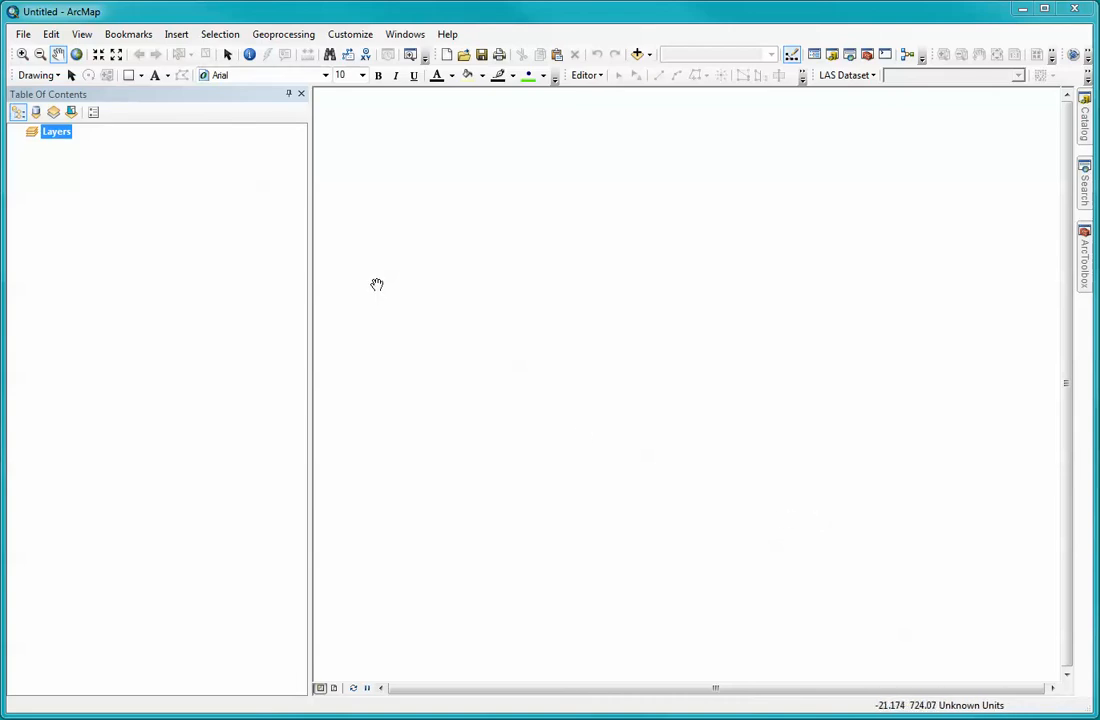
{"action": "left_click_drag", "start_coordinate": [148, 96], "coordinate": [39, 397]}
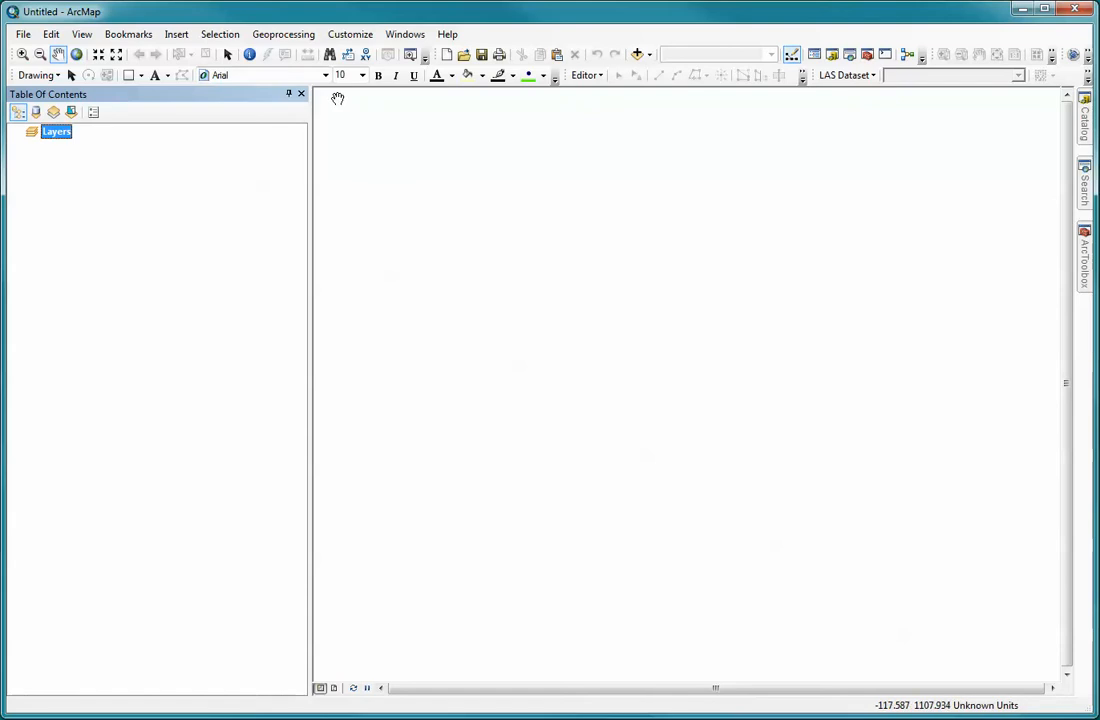
{"action": "left_click", "coordinate": [348, 38]}
{"action": "mouse_move", "coordinate": [350, 55]}
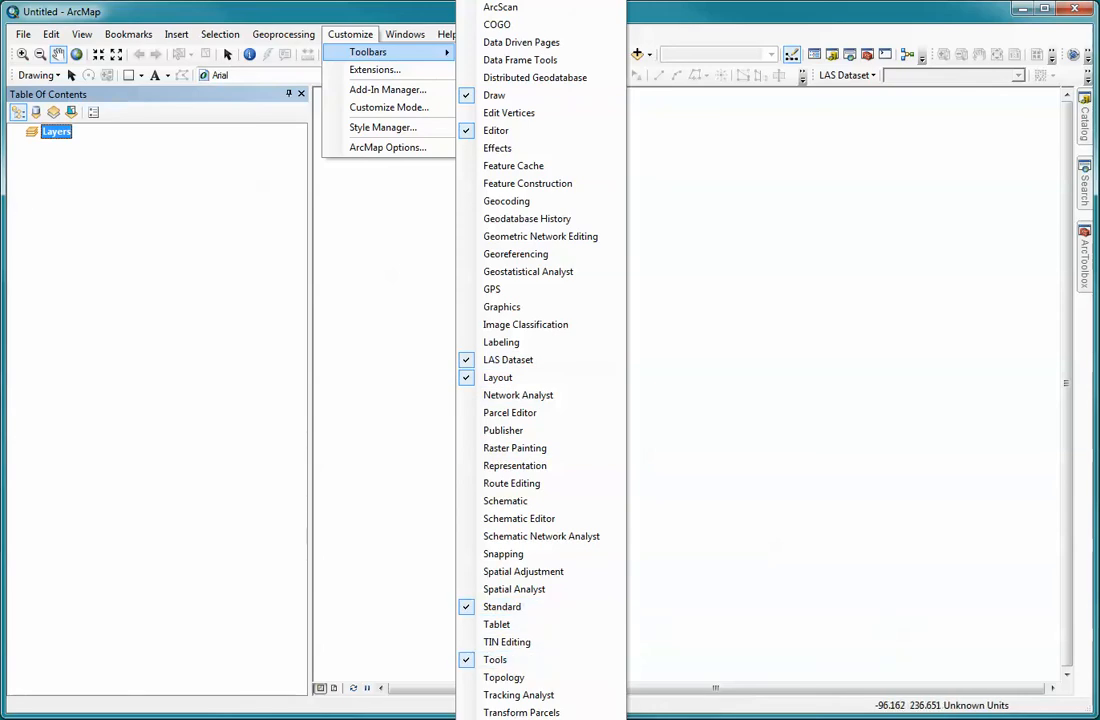
{"action": "left_click", "coordinate": [171, 24]}
{"action": "left_click", "coordinate": [23, 34]}
{"action": "mouse_move", "coordinate": [82, 34]}
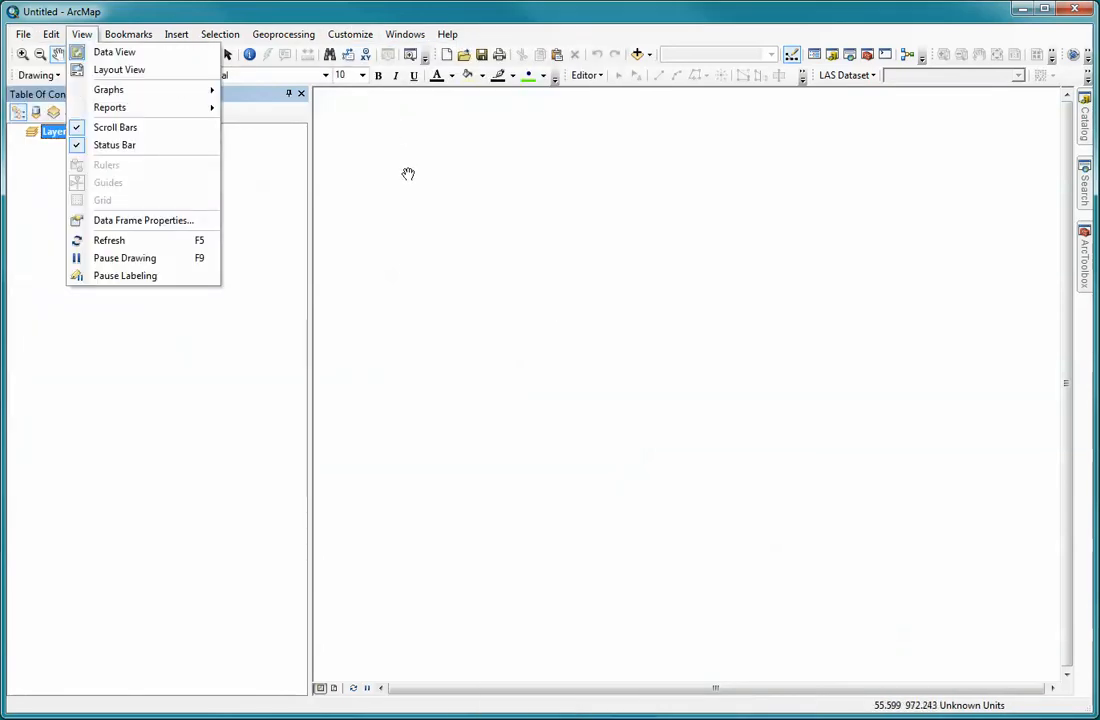
{"action": "left_click", "coordinate": [262, 17]}
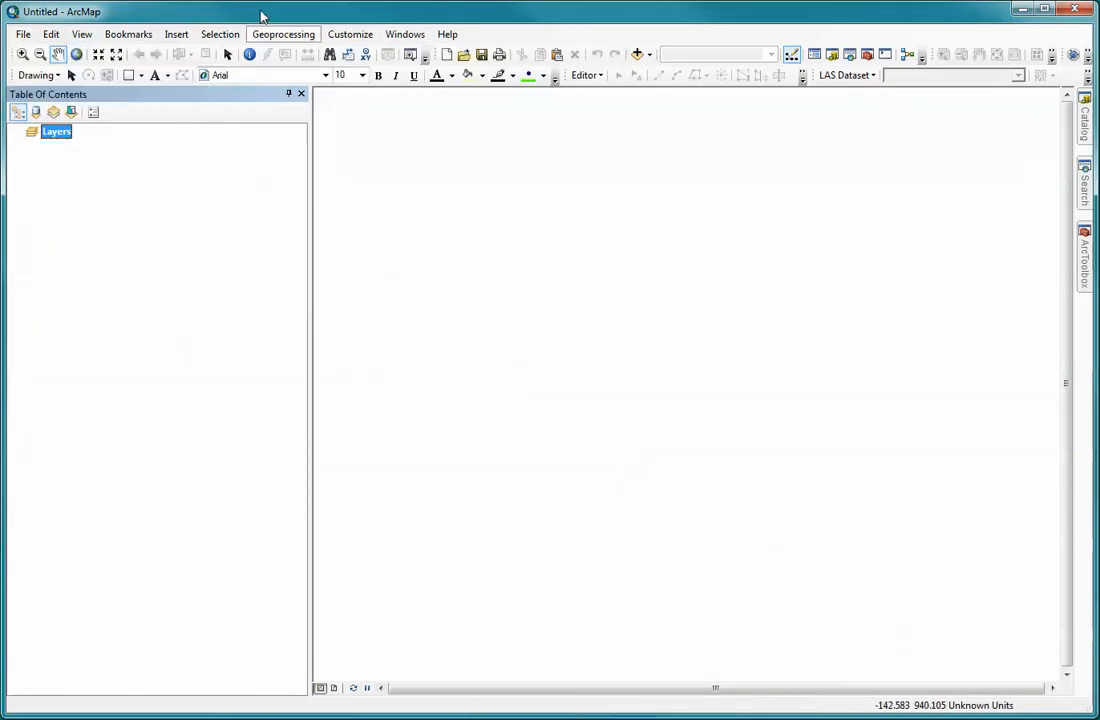
{"action": "left_click", "coordinate": [220, 34]}
{"action": "left_click", "coordinate": [126, 335]}
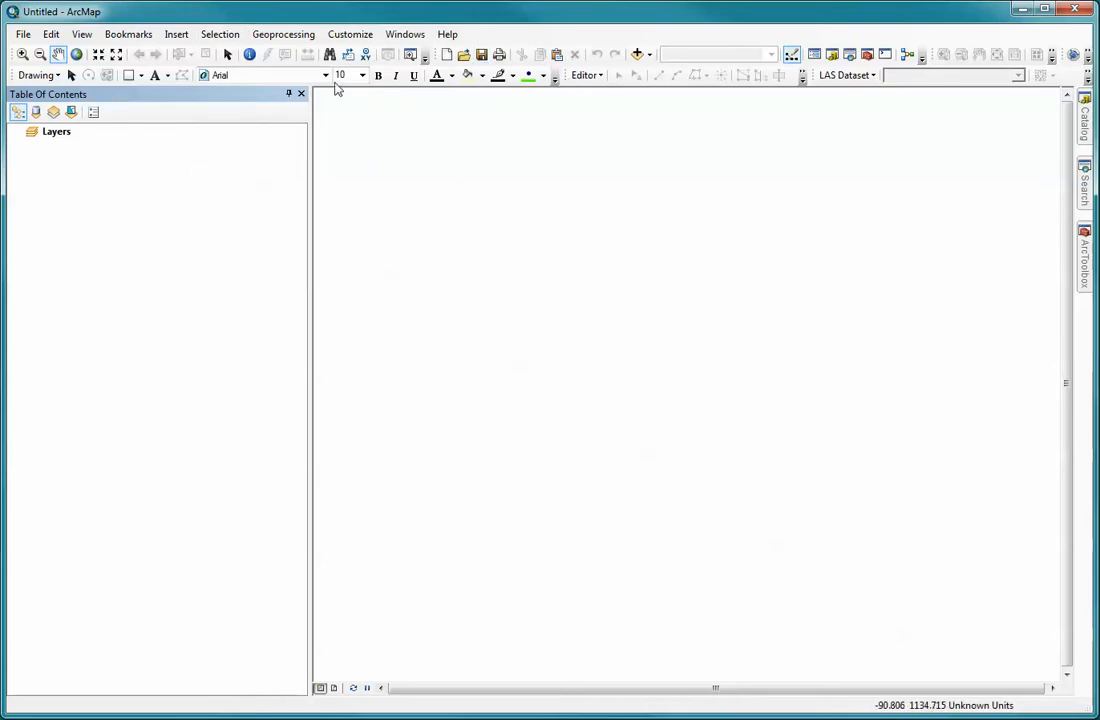
Hide the Editor and LAS Dataset toolbars and reposition the Draw toolbar within its row.
{"action": "left_click", "coordinate": [347, 37]}
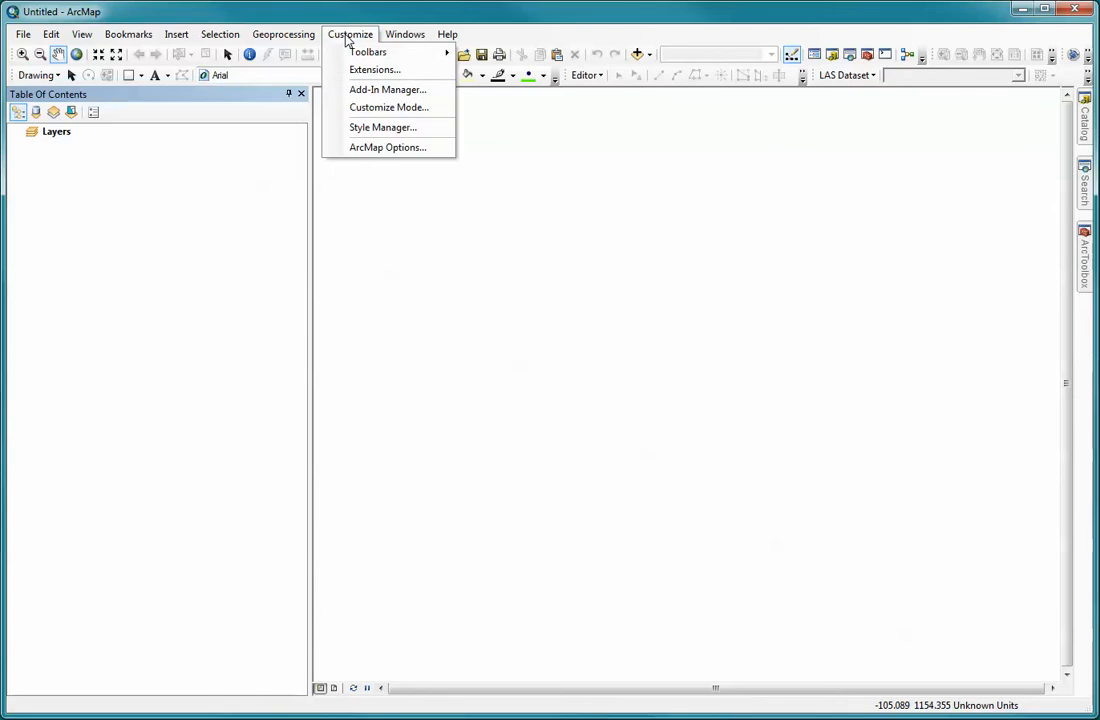
{"action": "mouse_move", "coordinate": [430, 52]}
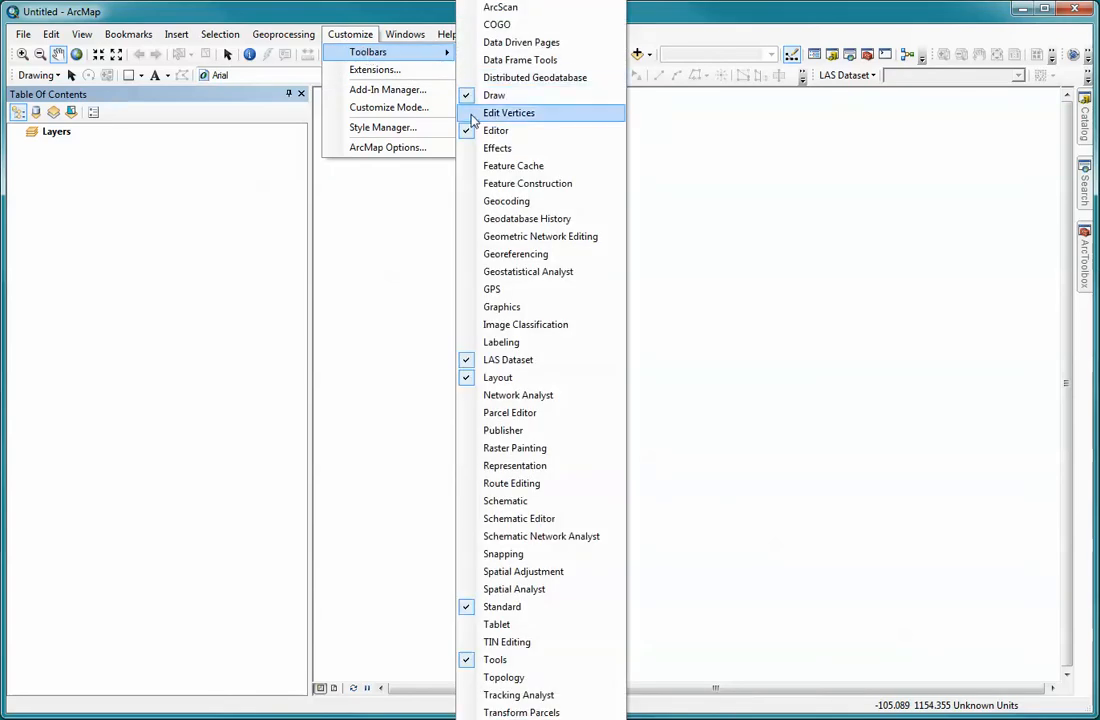
{"action": "left_click", "coordinate": [466, 135]}
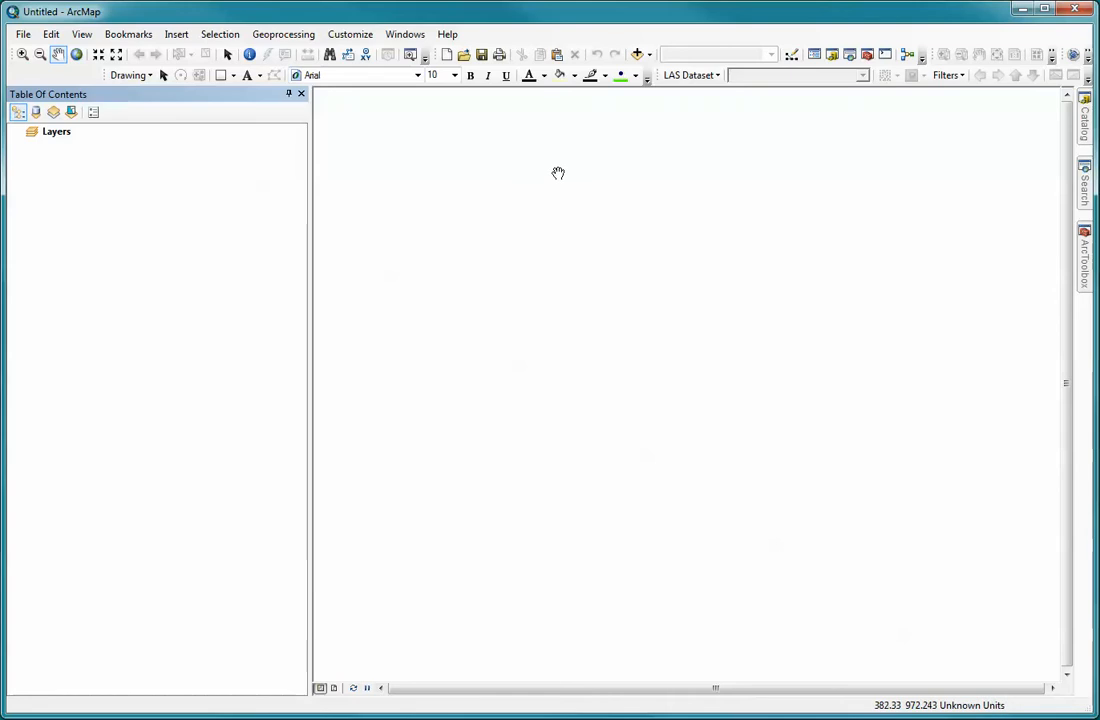
{"action": "left_click", "coordinate": [352, 38]}
{"action": "mouse_move", "coordinate": [385, 52]}
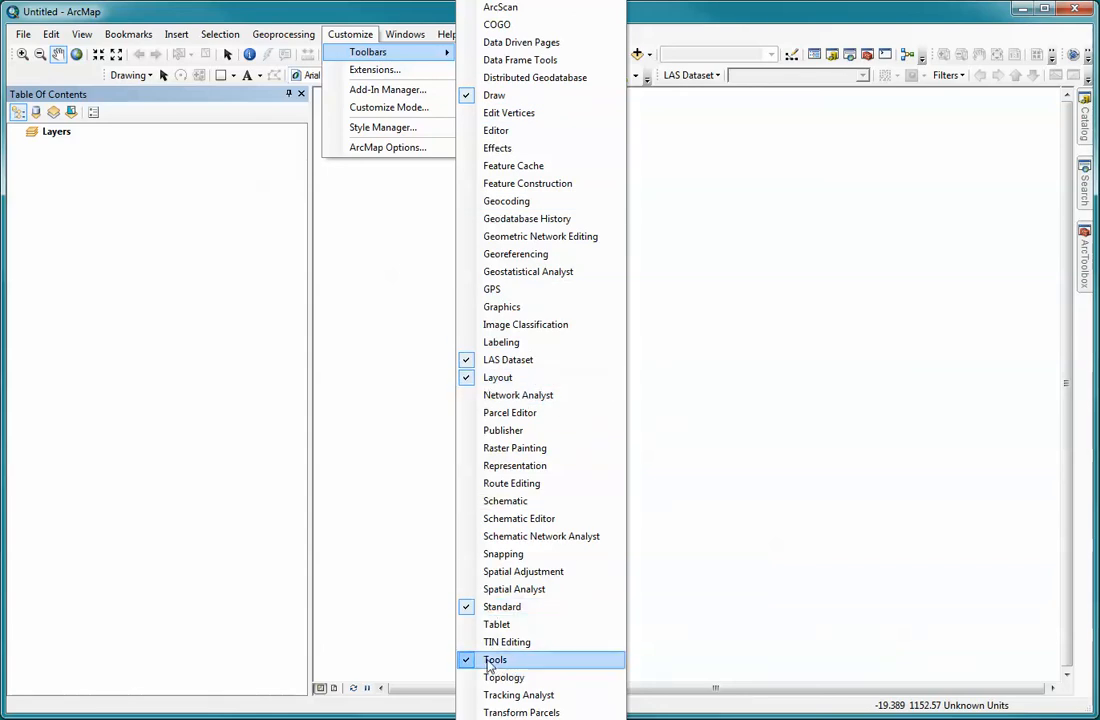
{"action": "left_click", "coordinate": [466, 362]}
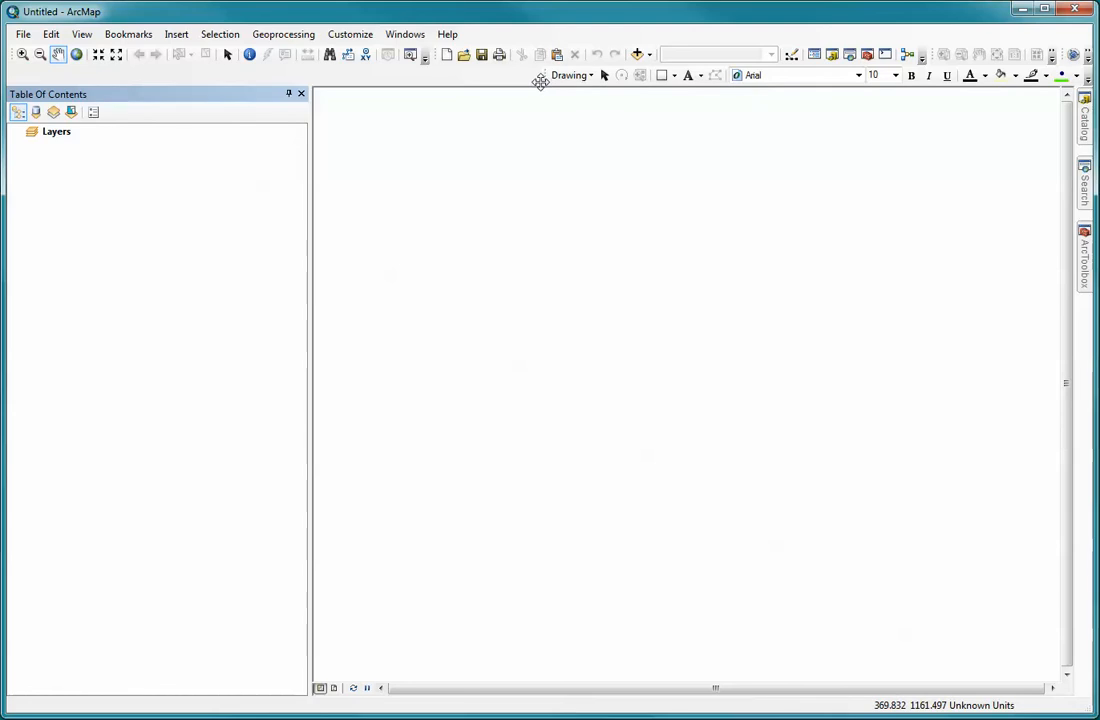
{"action": "mouse_move", "coordinate": [540, 80]}
{"action": "left_mouse_down"}
{"action": "mouse_move", "coordinate": [543, 110]}
{"action": "mouse_move", "coordinate": [532, 118]}
{"action": "mouse_move", "coordinate": [446, 112]}
{"action": "mouse_move", "coordinate": [480, 33]}
{"action": "mouse_move", "coordinate": [459, 61]}
{"action": "left_mouse_up"}
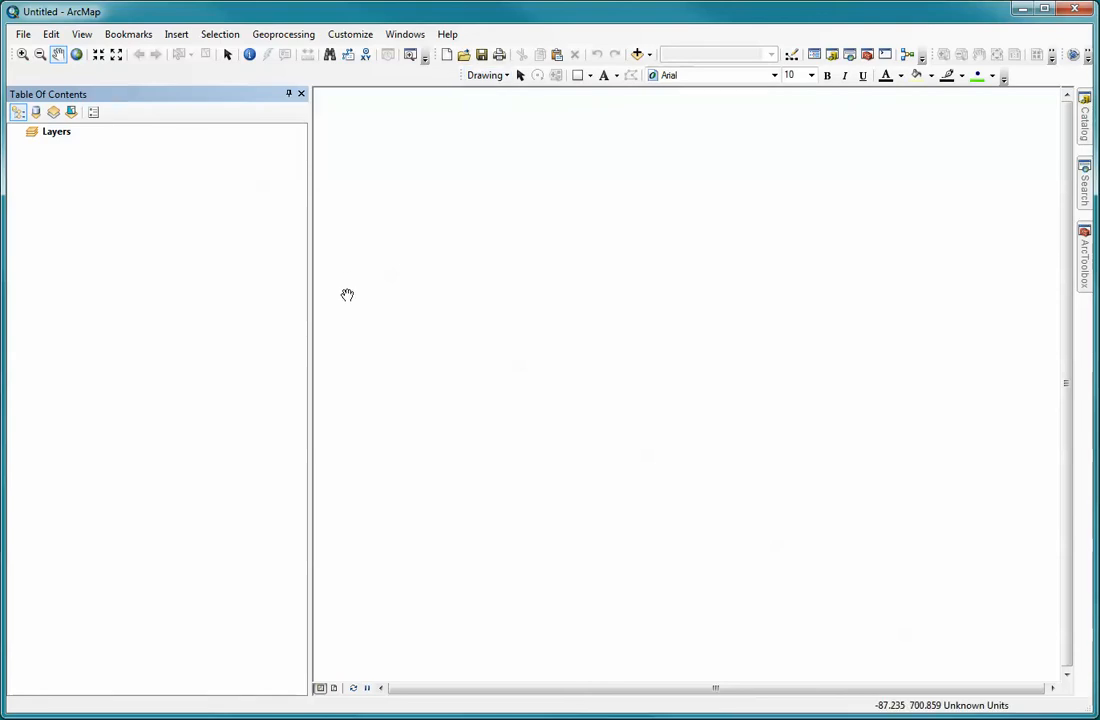
Rename the Layers data frame as Forest Data.
{"action": "left_click", "coordinate": [57, 132]}
{"action": "left_click", "coordinate": [61, 139]}
{"action": "type", "text": "Forest Data"}
{"action": "key", "text": "Return"}
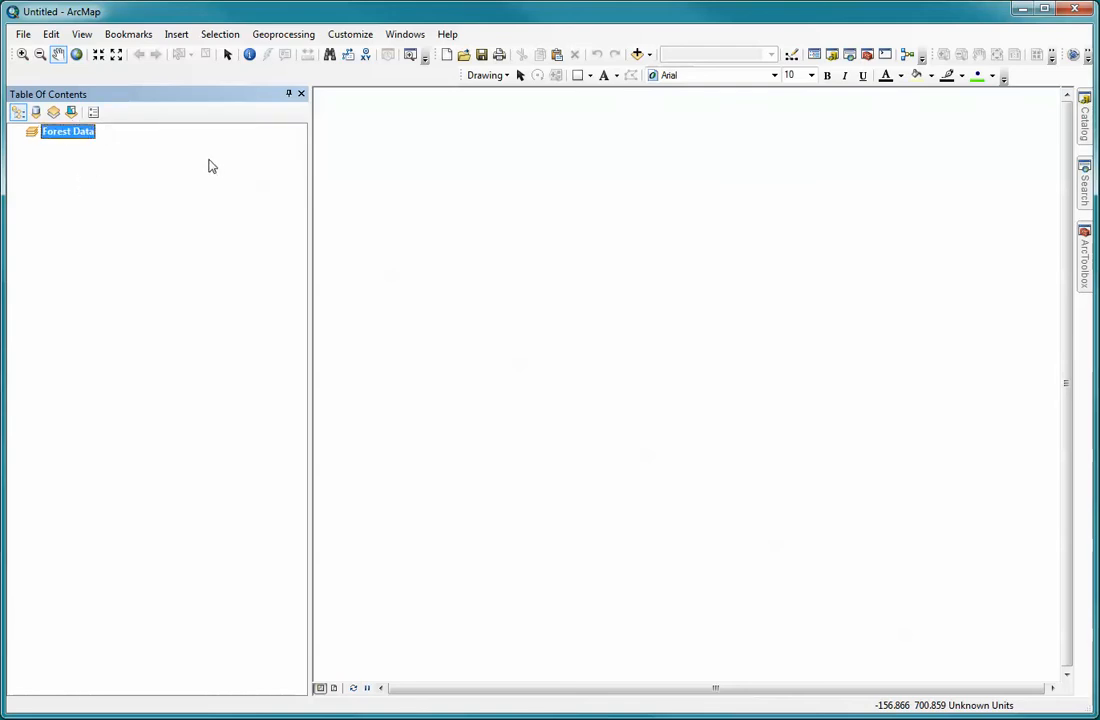
Insert a second data frame into the map and make Forest Data the active data frame again.
{"action": "left_click", "coordinate": [176, 36]}
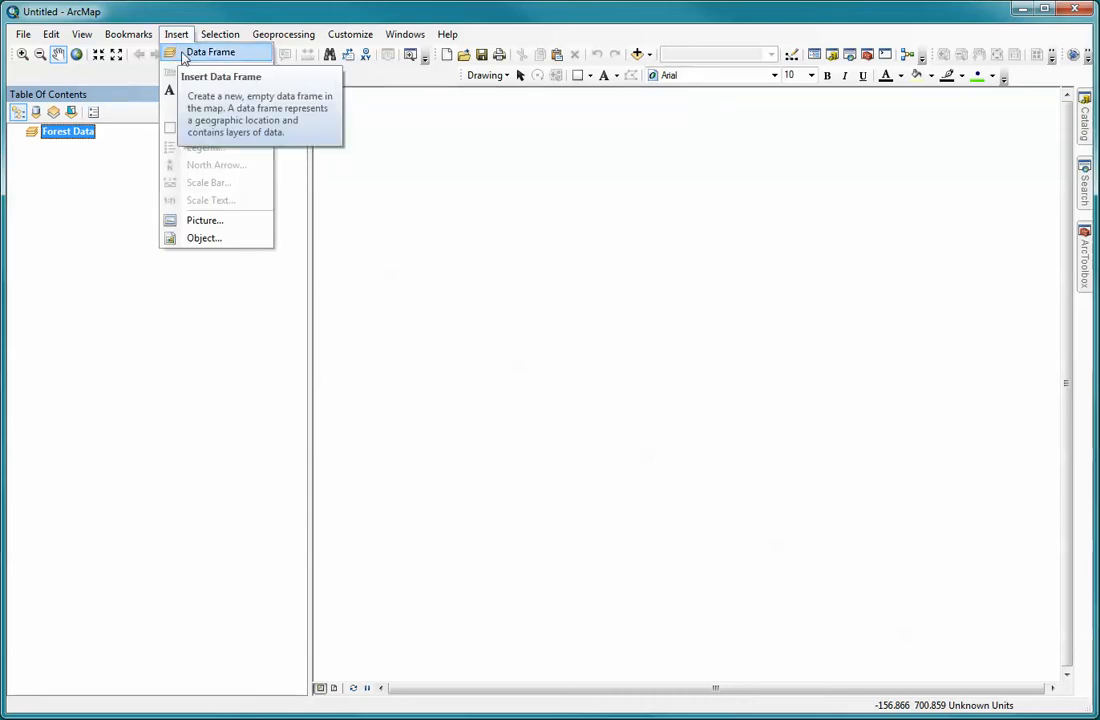
{"action": "left_click", "coordinate": [189, 54]}
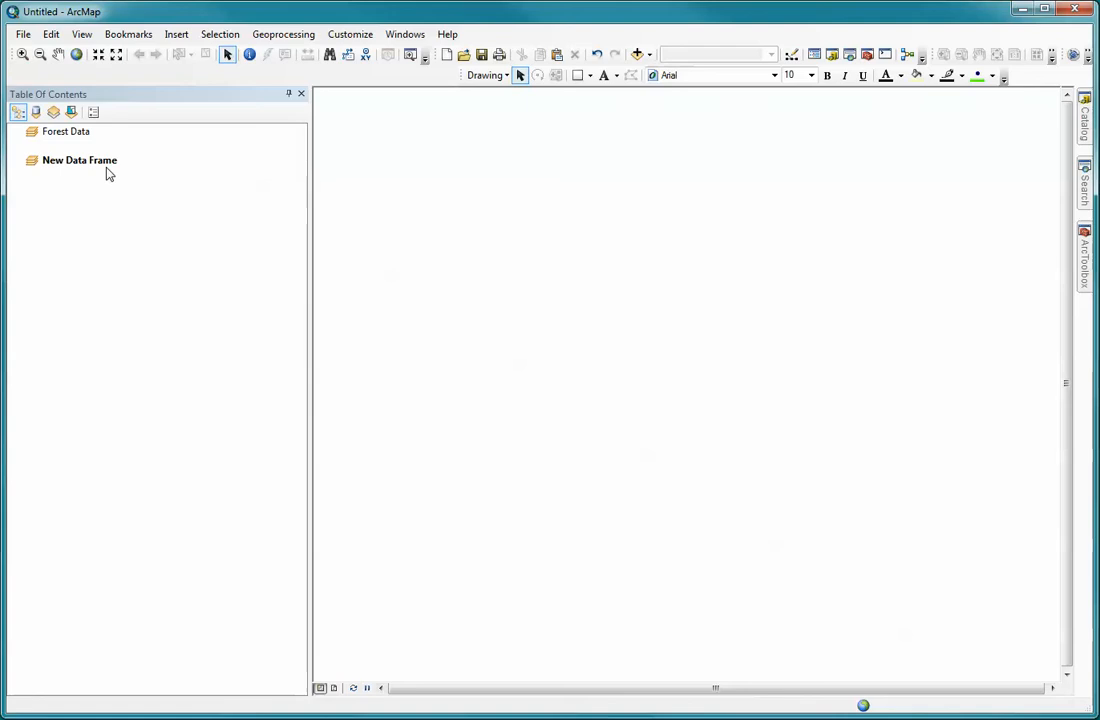
{"action": "left_click", "coordinate": [65, 135]}
{"action": "right_click", "coordinate": [65, 136]}
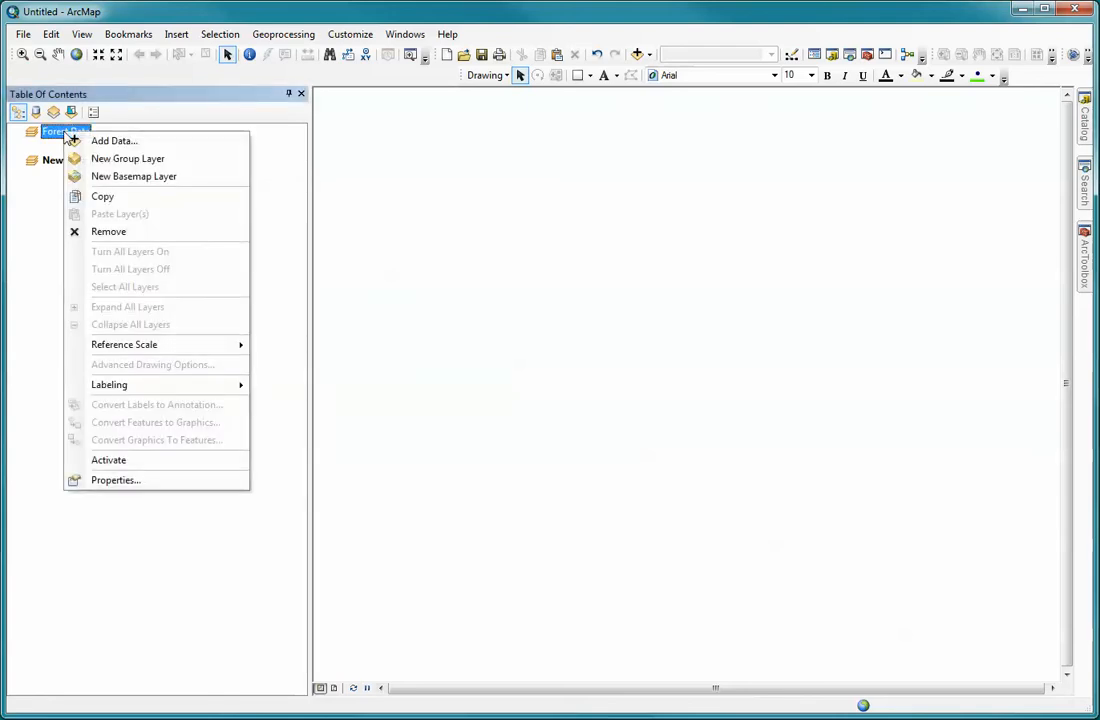
{"action": "left_click", "coordinate": [101, 462]}
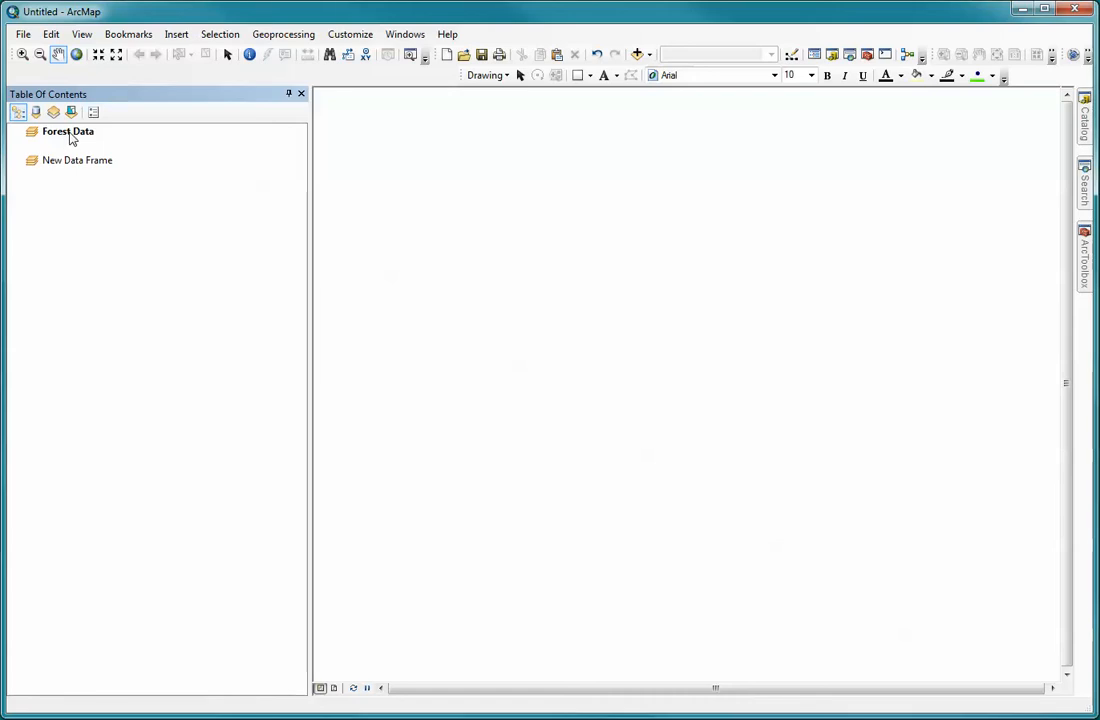
Start adding data to the Forest Data frame through a new folder connection and browse to C:\Users.
{"action": "right_click", "coordinate": [72, 139]}
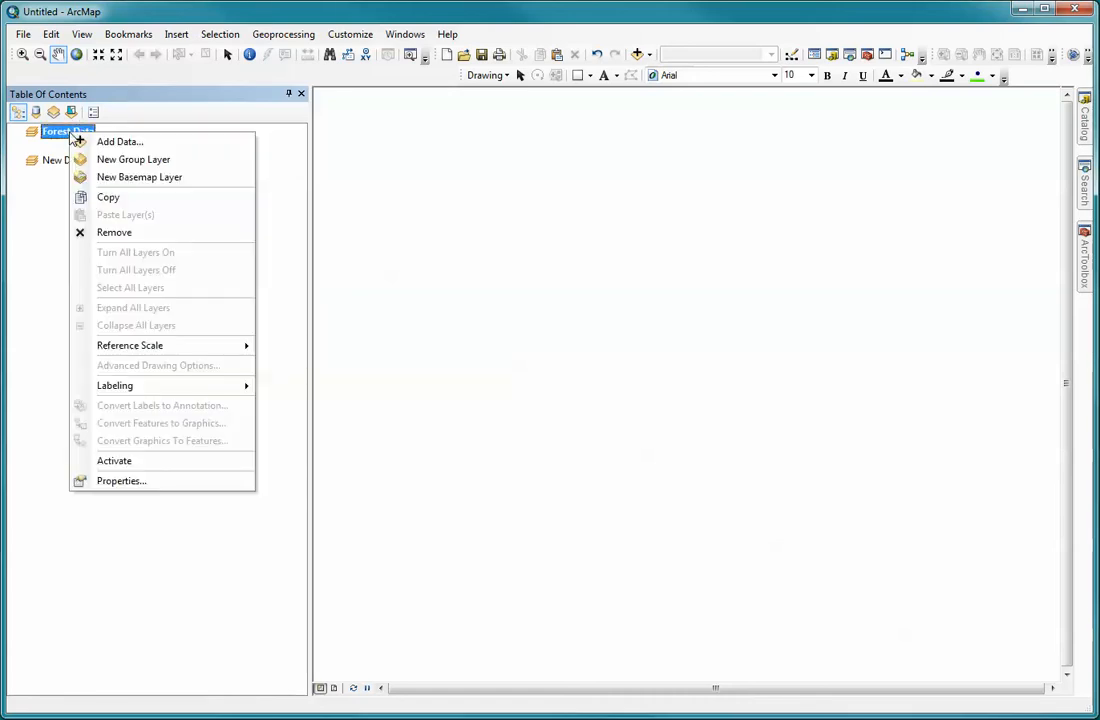
{"action": "left_click", "coordinate": [122, 146]}
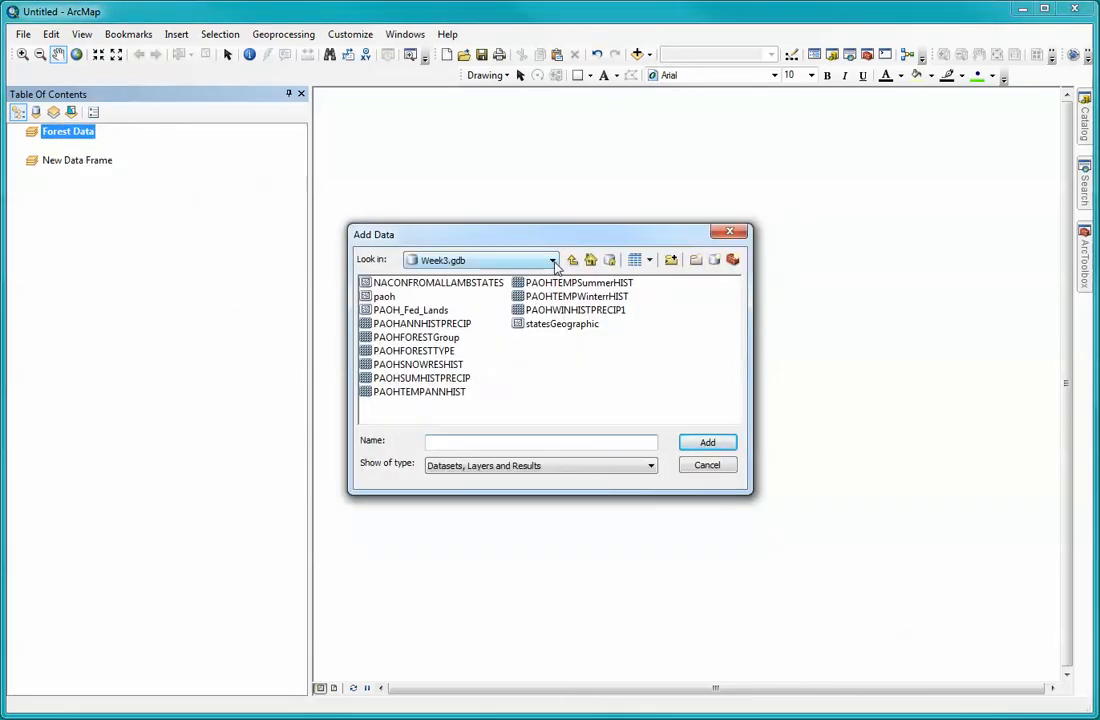
{"action": "left_click", "coordinate": [671, 261]}
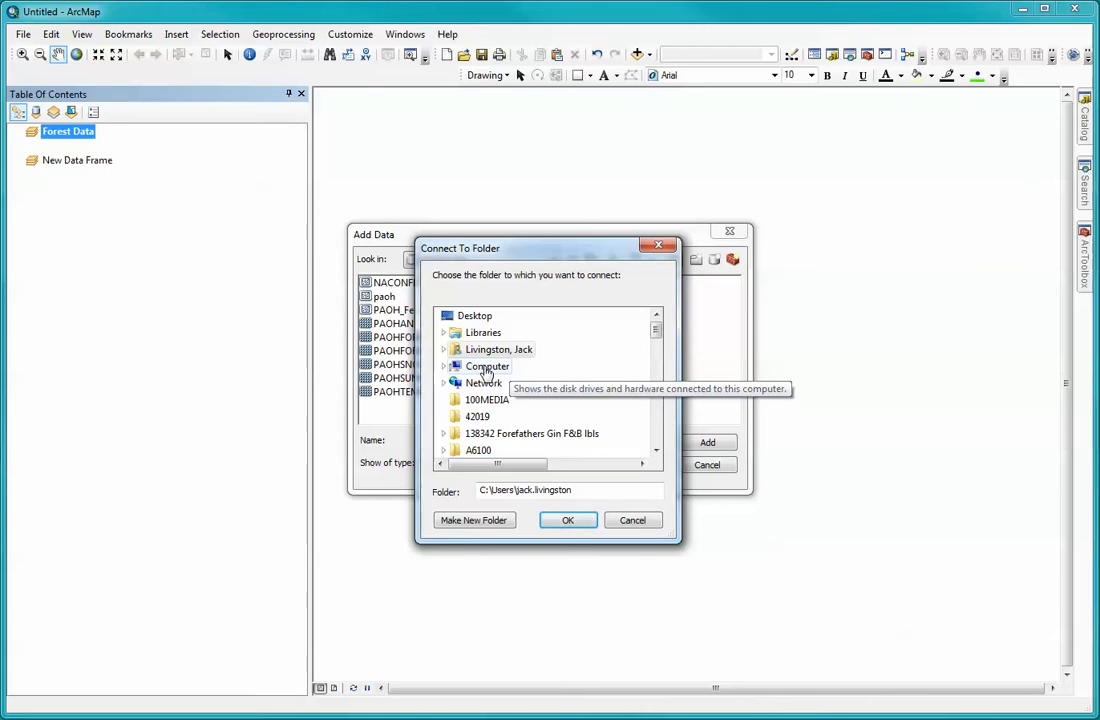
{"action": "double_click", "coordinate": [487, 368]}
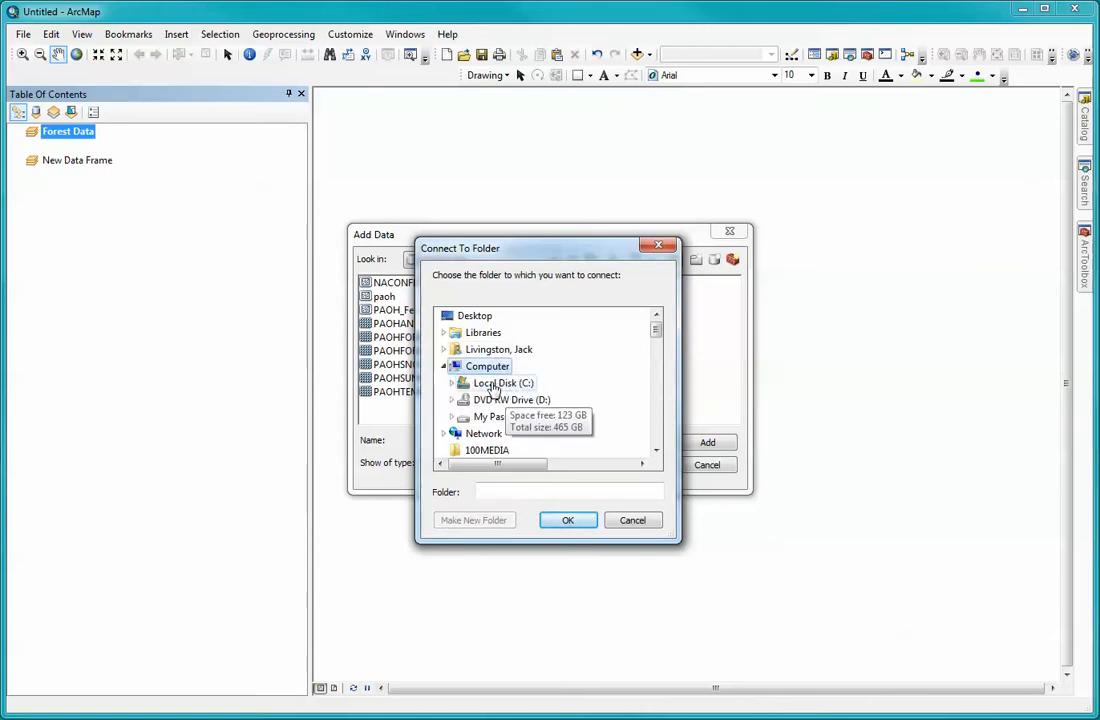
{"action": "double_click", "coordinate": [495, 385]}
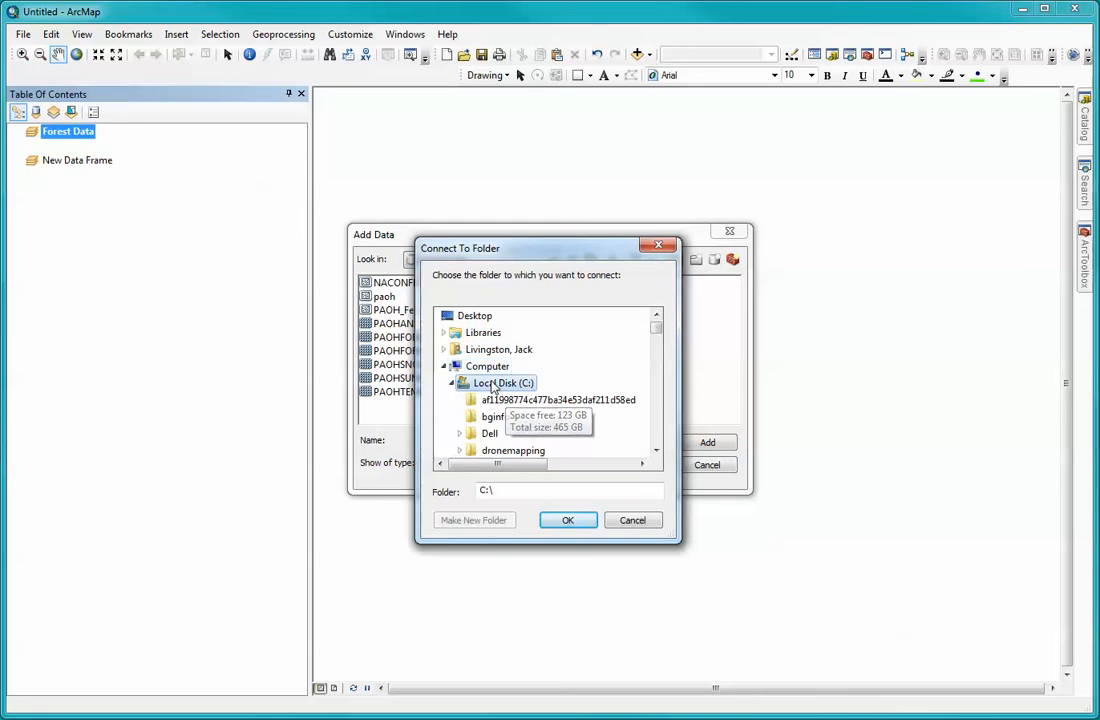
{"action": "left_click_drag", "start_coordinate": [660, 334], "coordinate": [658, 351]}
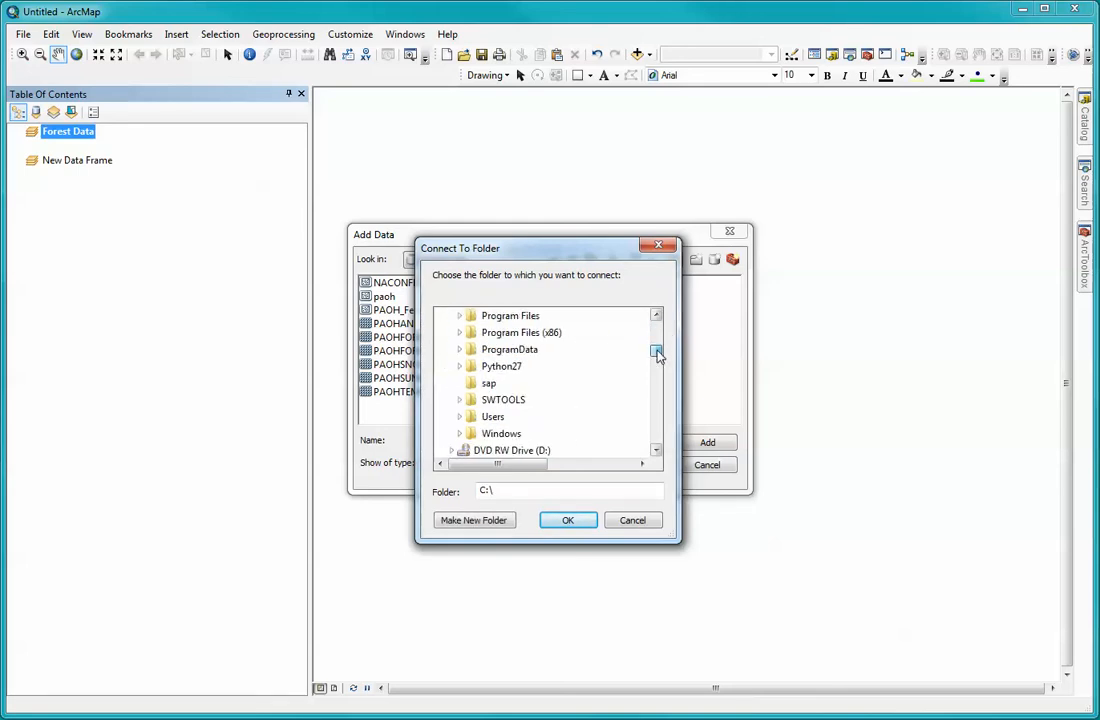
{"action": "double_click", "coordinate": [492, 418]}
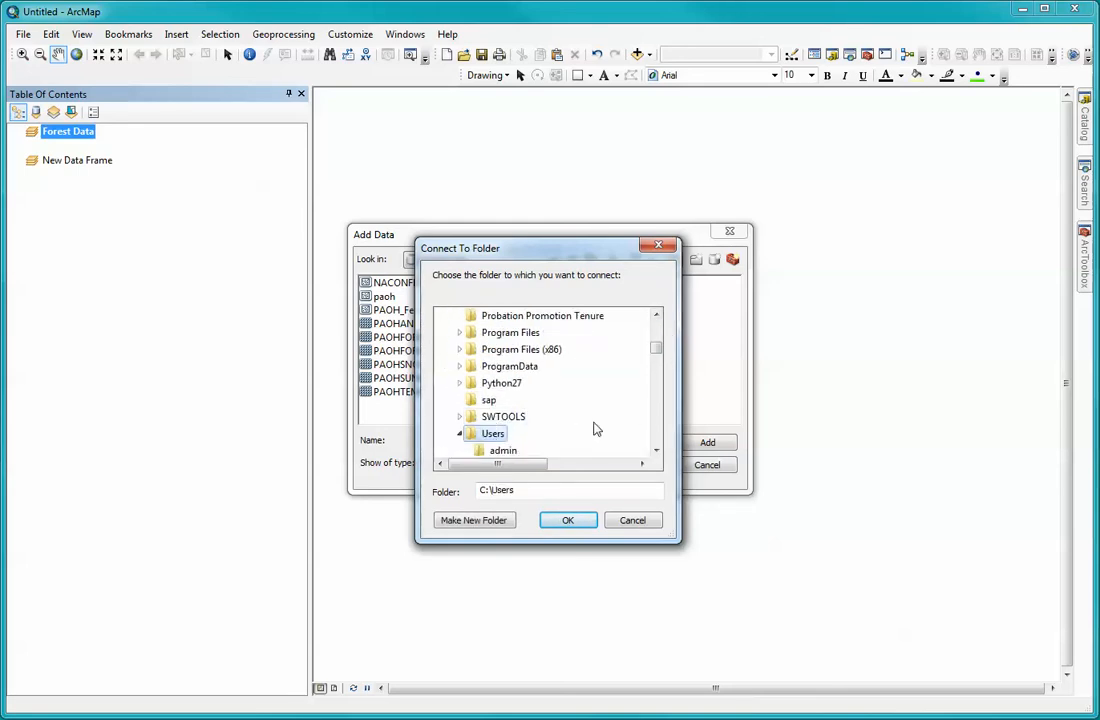
Expand the personal user profile folder and its Desktop folder in the folder connection tree.
{"action": "left_click", "coordinate": [657, 452]}
{"action": "left_click", "coordinate": [657, 452]}
{"action": "left_click", "coordinate": [657, 452]}
{"action": "left_click", "coordinate": [657, 452]}
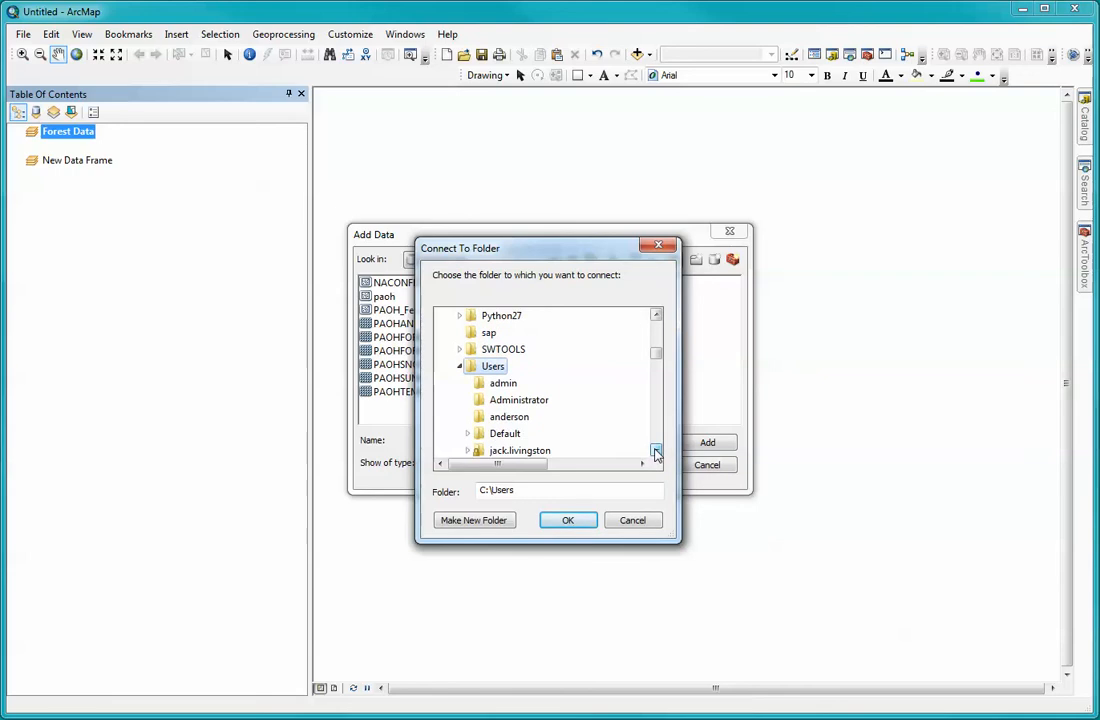
{"action": "left_click", "coordinate": [657, 452]}
{"action": "double_click", "coordinate": [520, 435]}
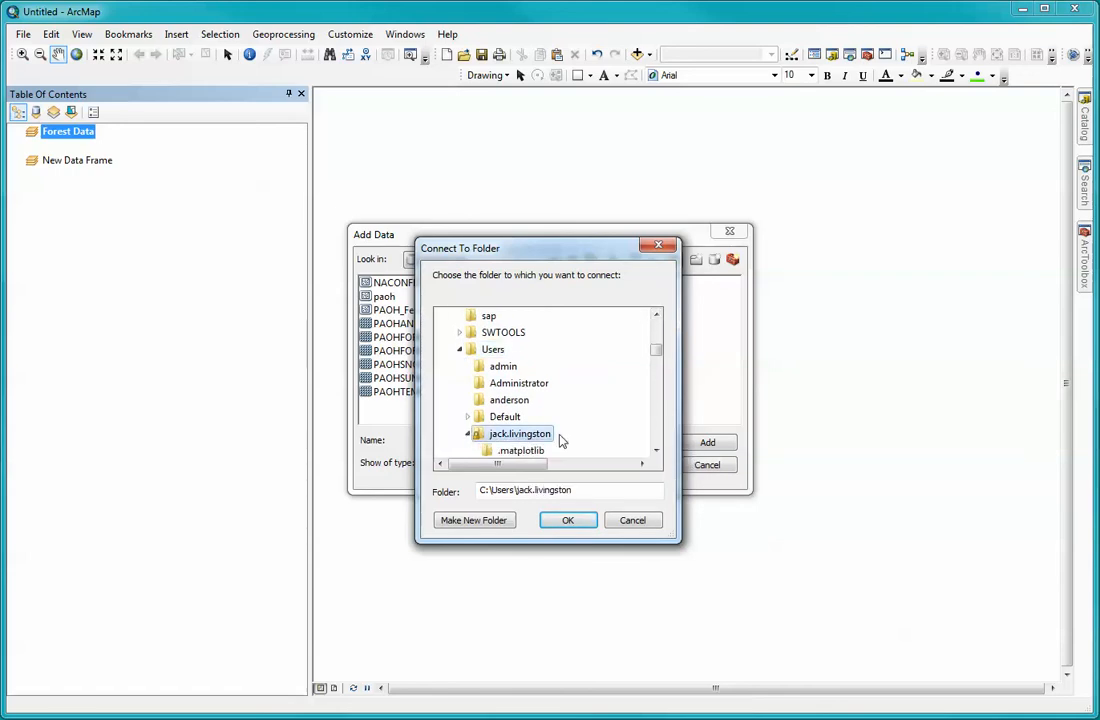
{"action": "left_click", "coordinate": [657, 452]}
{"action": "left_click", "coordinate": [657, 452]}
{"action": "left_click", "coordinate": [657, 452]}
{"action": "left_click", "coordinate": [657, 452]}
{"action": "left_click", "coordinate": [657, 452]}
{"action": "left_click", "coordinate": [657, 452]}
{"action": "left_click", "coordinate": [657, 452]}
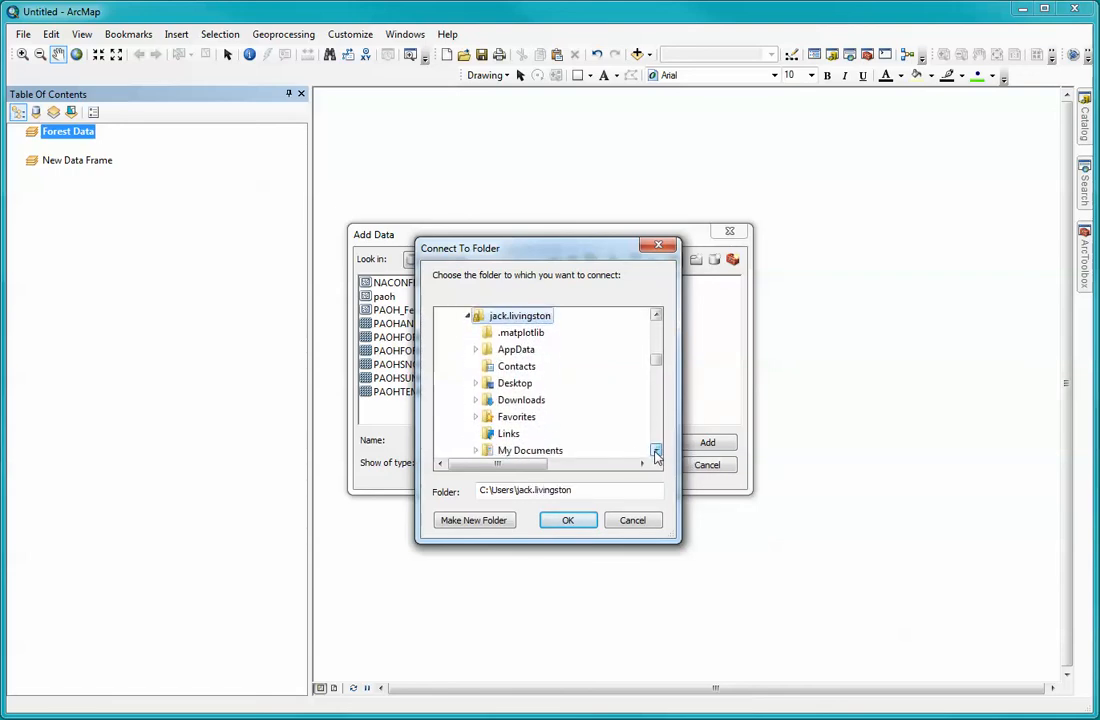
{"action": "double_click", "coordinate": [521, 385]}
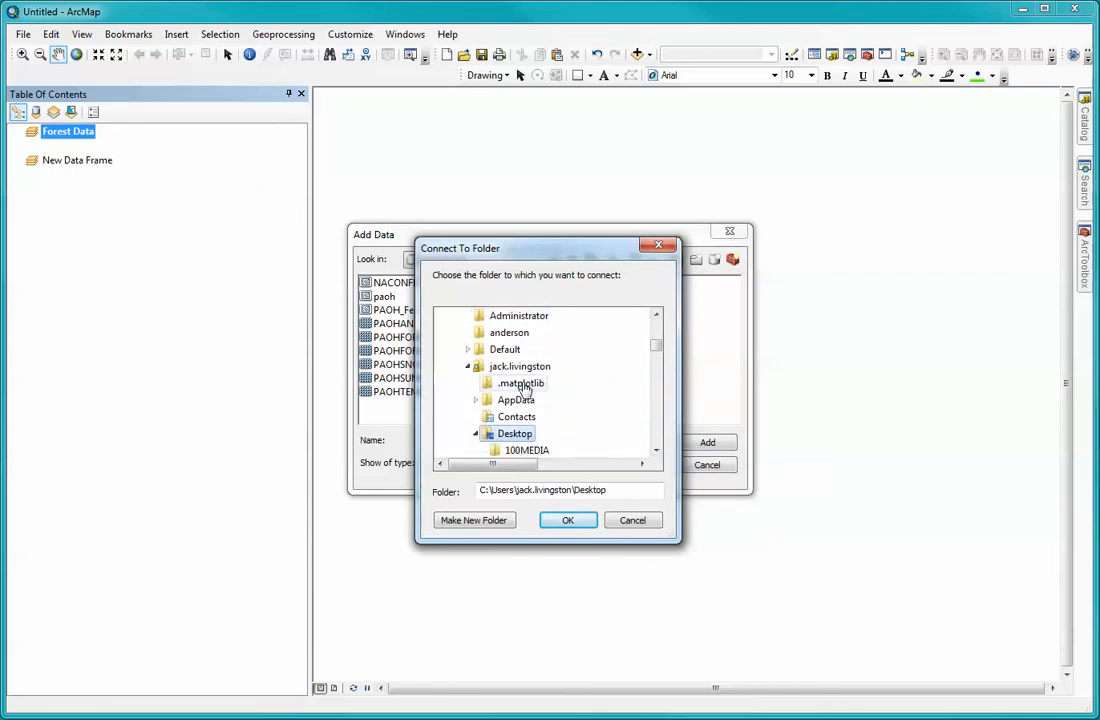
Connect to the Week3introGIS folder on the Desktop.
{"action": "left_click", "coordinate": [657, 452]}
{"action": "left_click", "coordinate": [657, 452]}
{"action": "left_click", "coordinate": [657, 452]}
{"action": "left_click", "coordinate": [657, 452]}
{"action": "left_click", "coordinate": [657, 452]}
{"action": "left_click", "coordinate": [657, 452]}
{"action": "left_click", "coordinate": [657, 452]}
{"action": "left_click", "coordinate": [657, 452]}
{"action": "left_click", "coordinate": [657, 452]}
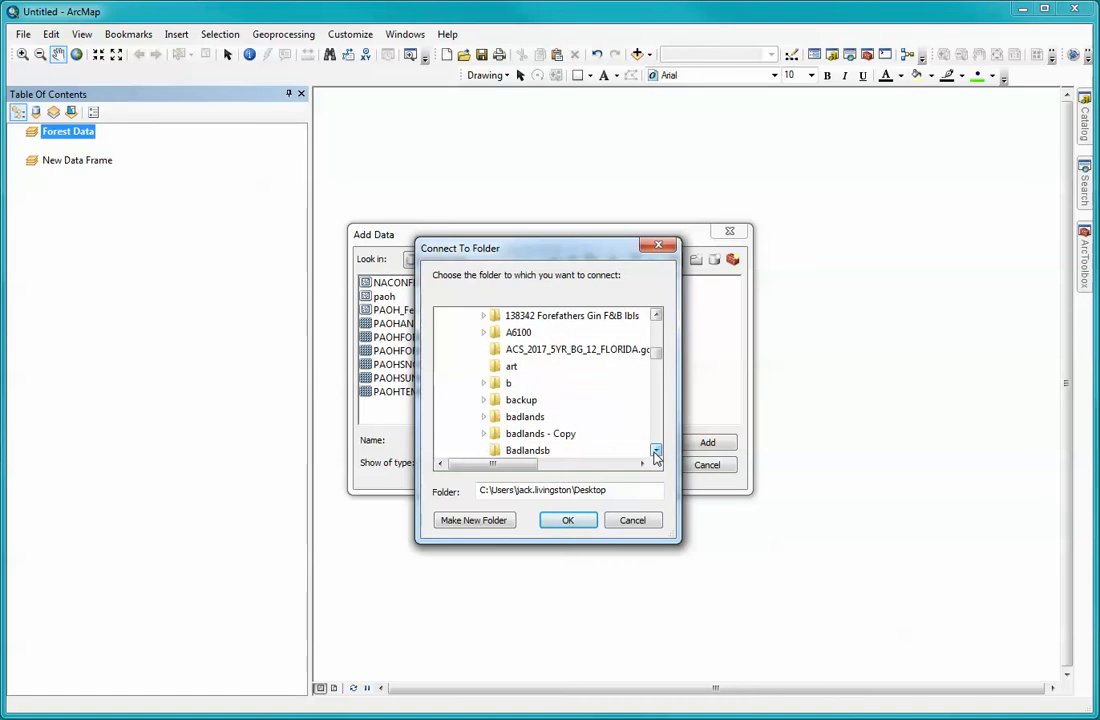
{"action": "left_click", "coordinate": [657, 452]}
{"action": "left_click", "coordinate": [657, 452]}
{"action": "left_click", "coordinate": [657, 452]}
{"action": "left_click", "coordinate": [657, 452]}
{"action": "left_click", "coordinate": [657, 452]}
{"action": "left_click", "coordinate": [657, 452]}
{"action": "left_click", "coordinate": [657, 452]}
{"action": "left_click", "coordinate": [657, 452]}
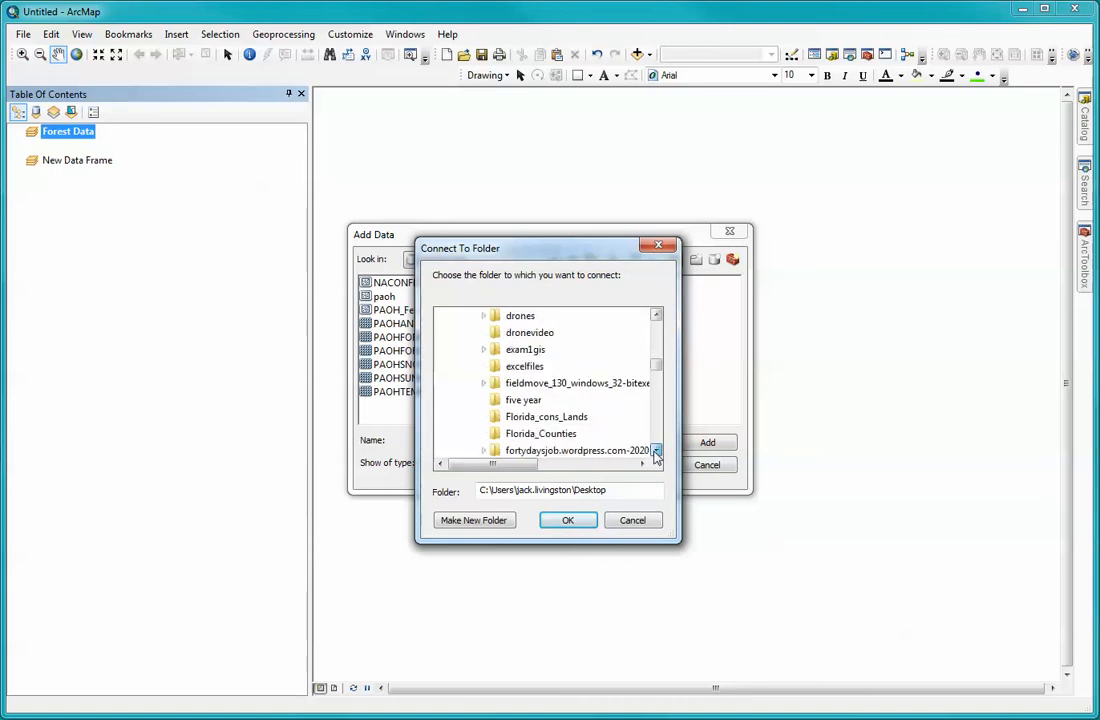
{"action": "left_click", "coordinate": [657, 452]}
{"action": "left_click", "coordinate": [657, 452]}
{"action": "left_click", "coordinate": [657, 452]}
{"action": "left_click", "coordinate": [657, 452]}
{"action": "left_click", "coordinate": [657, 452]}
{"action": "left_click", "coordinate": [657, 452]}
{"action": "left_click", "coordinate": [657, 452]}
{"action": "left_click", "coordinate": [657, 452]}
{"action": "left_click", "coordinate": [657, 452]}
{"action": "left_click", "coordinate": [657, 452]}
{"action": "left_click", "coordinate": [657, 452]}
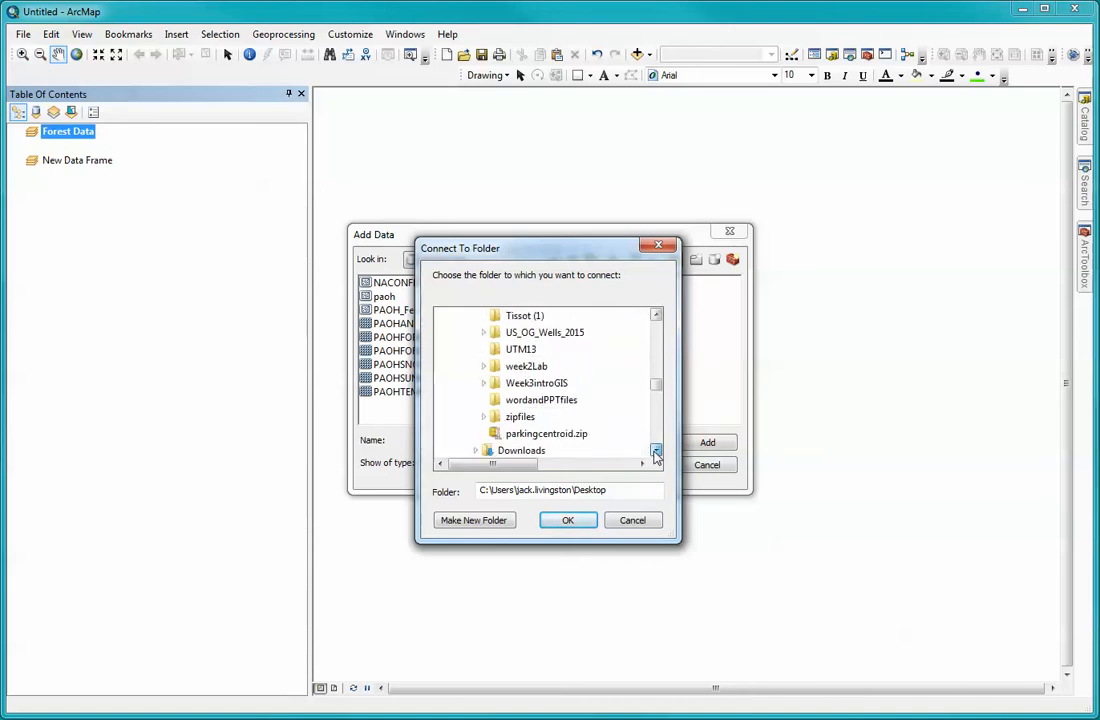
{"action": "left_click", "coordinate": [657, 452]}
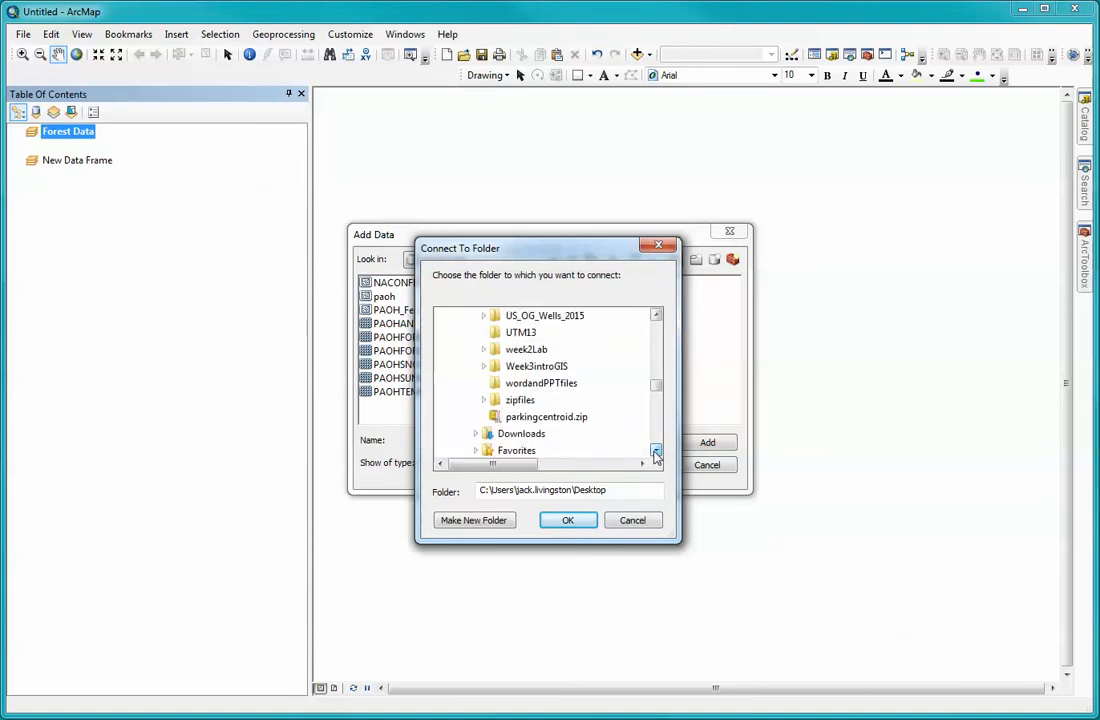
{"action": "left_click", "coordinate": [515, 368]}
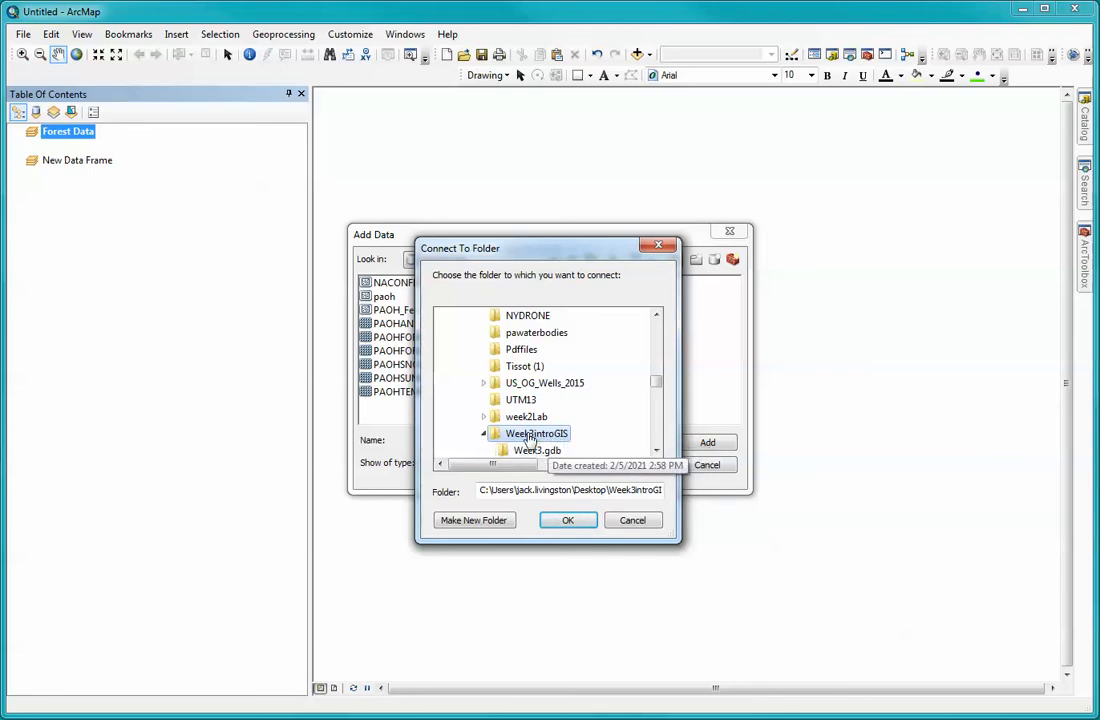
{"action": "left_click", "coordinate": [567, 523]}
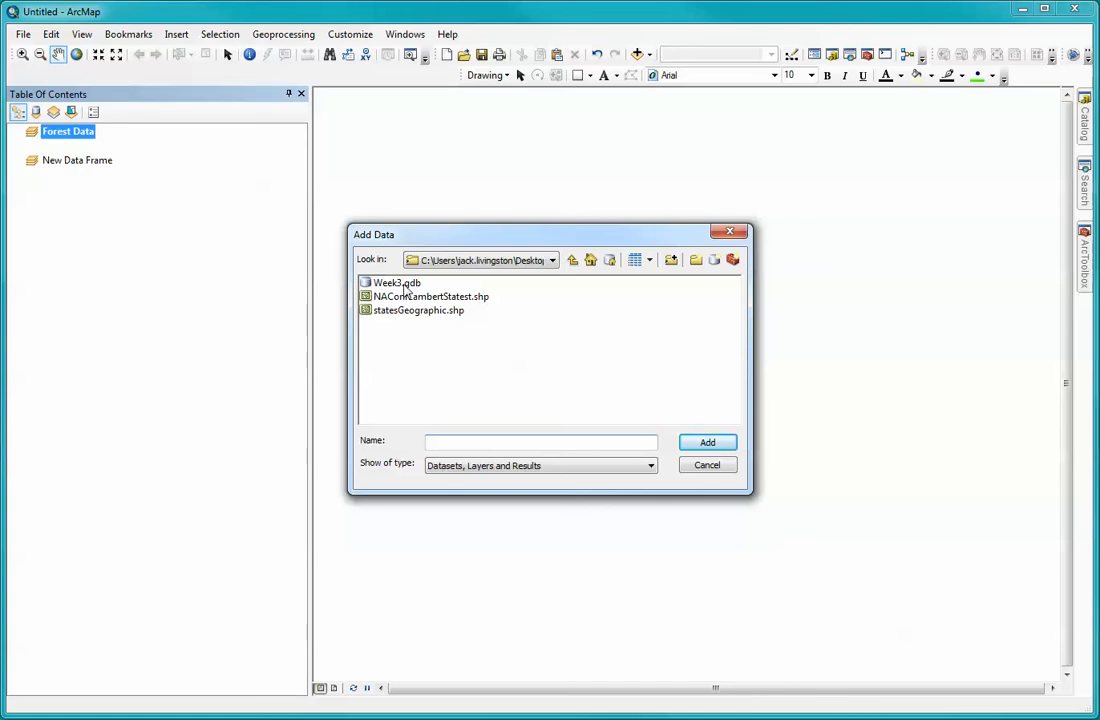
Add the PAOHFORESTGroup and PAOHFORESTTYPE rasters from the Week3.gdb geodatabase to the Forest Data frame.
{"action": "double_click", "coordinate": [380, 285]}
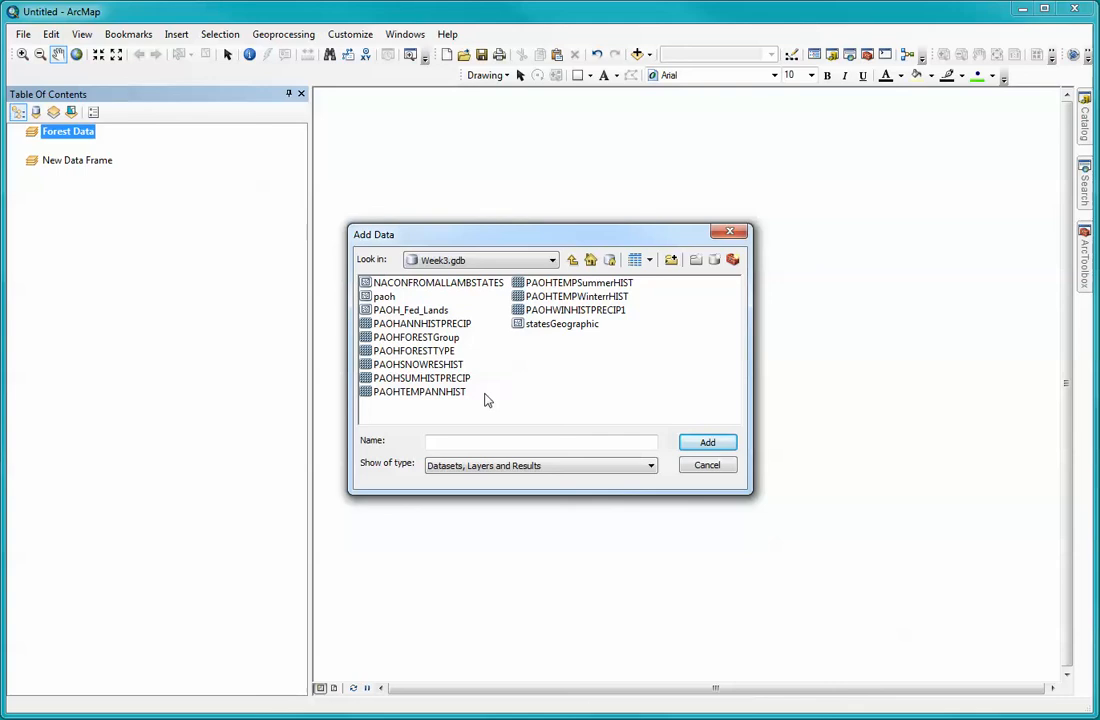
{"action": "left_click", "coordinate": [415, 339]}
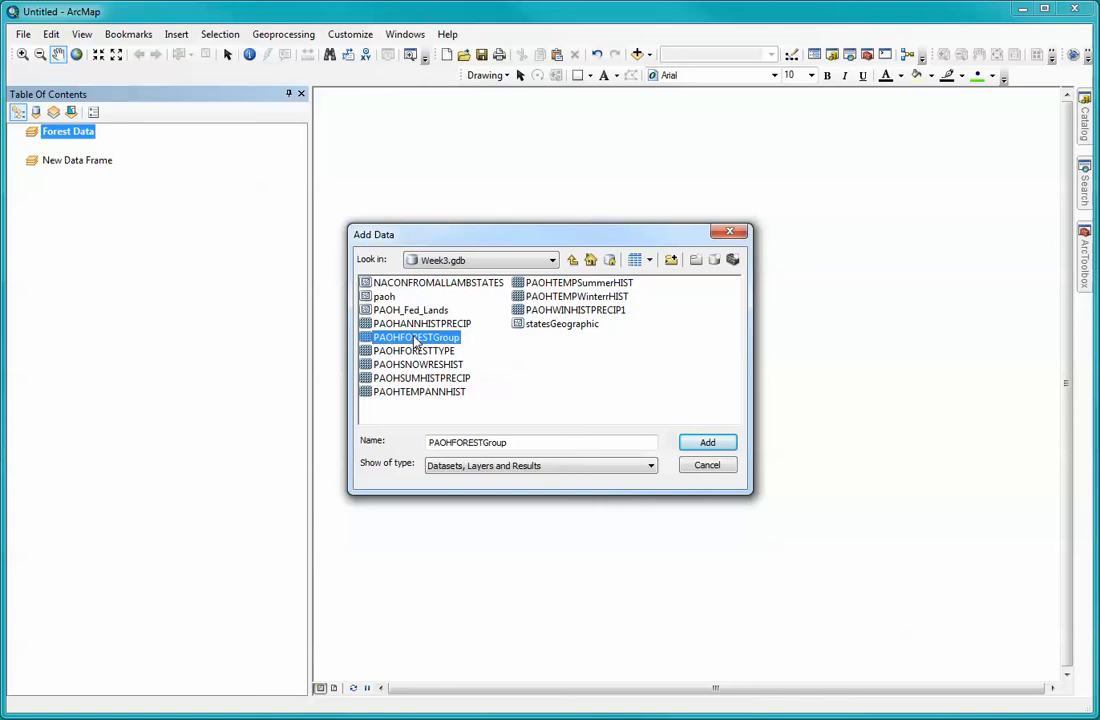
{"action": "left_click", "coordinate": [422, 353], "text": "ctrl"}
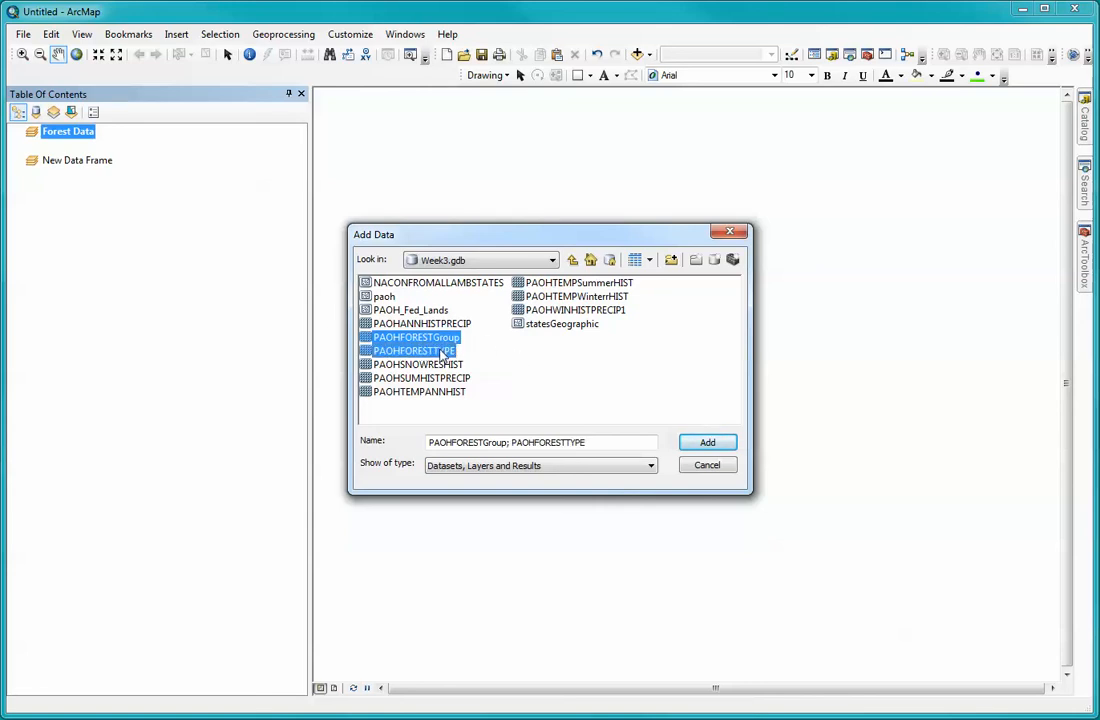
{"action": "left_click", "coordinate": [706, 445]}
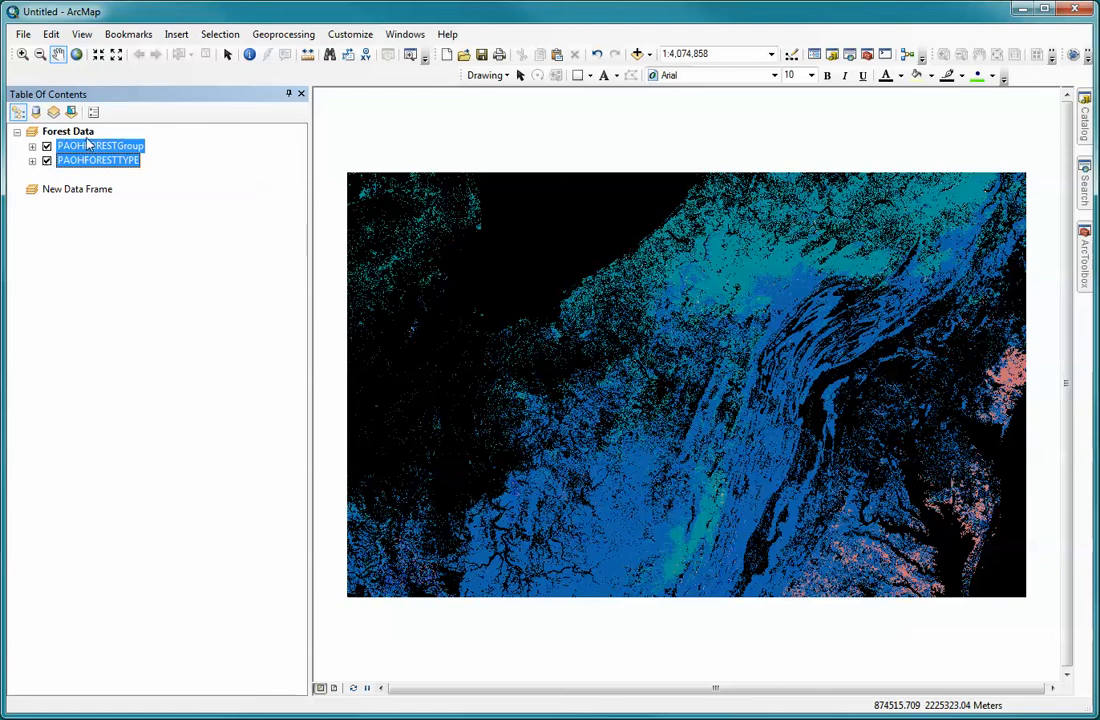
{"action": "left_click", "coordinate": [152, 162]}
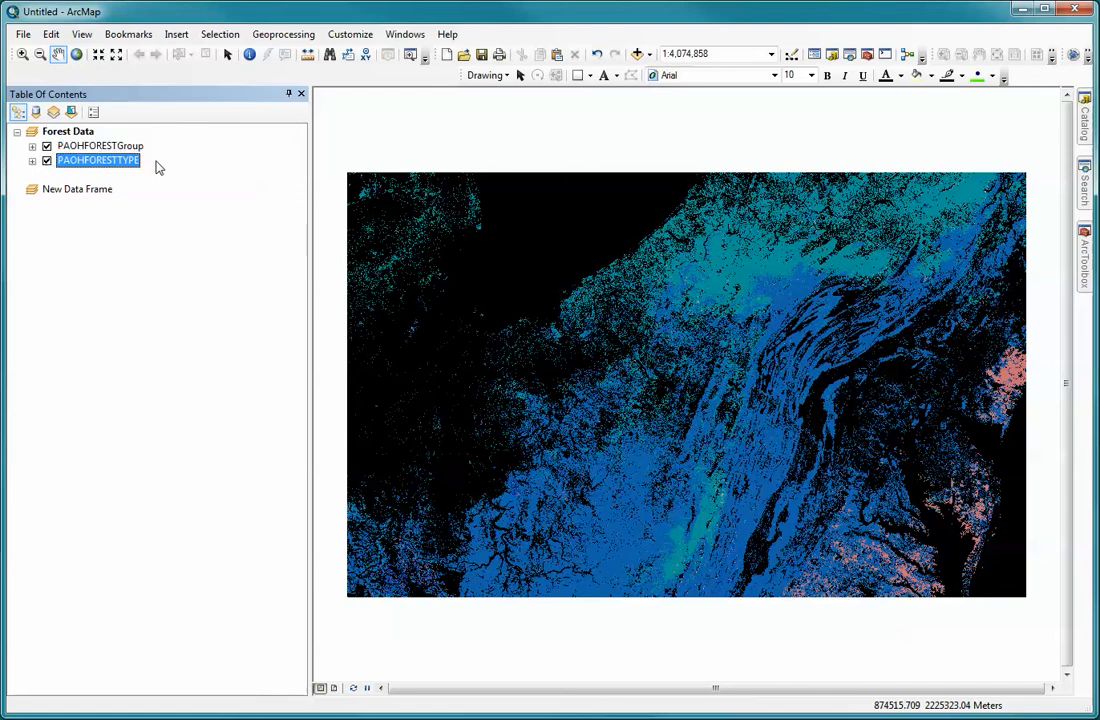
{"action": "left_click", "coordinate": [97, 181]}
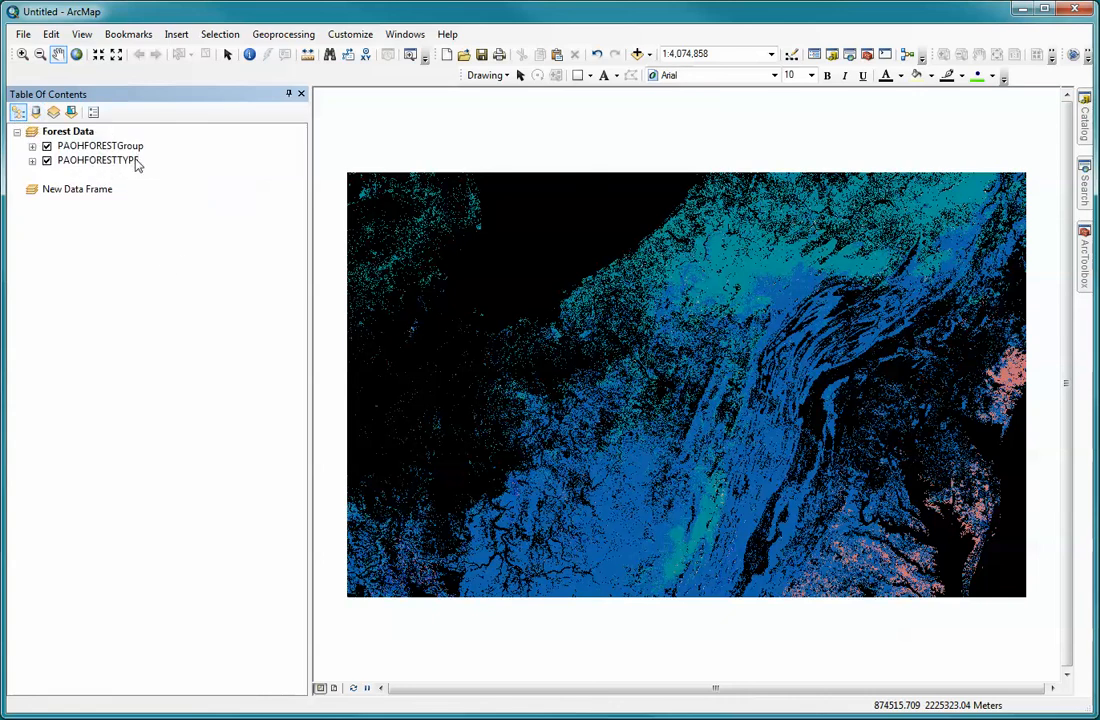
Examine the layers listed by source, visibility and selection, view the table of contents options, and return to listing by drawing order.
{"action": "left_click", "coordinate": [36, 113]}
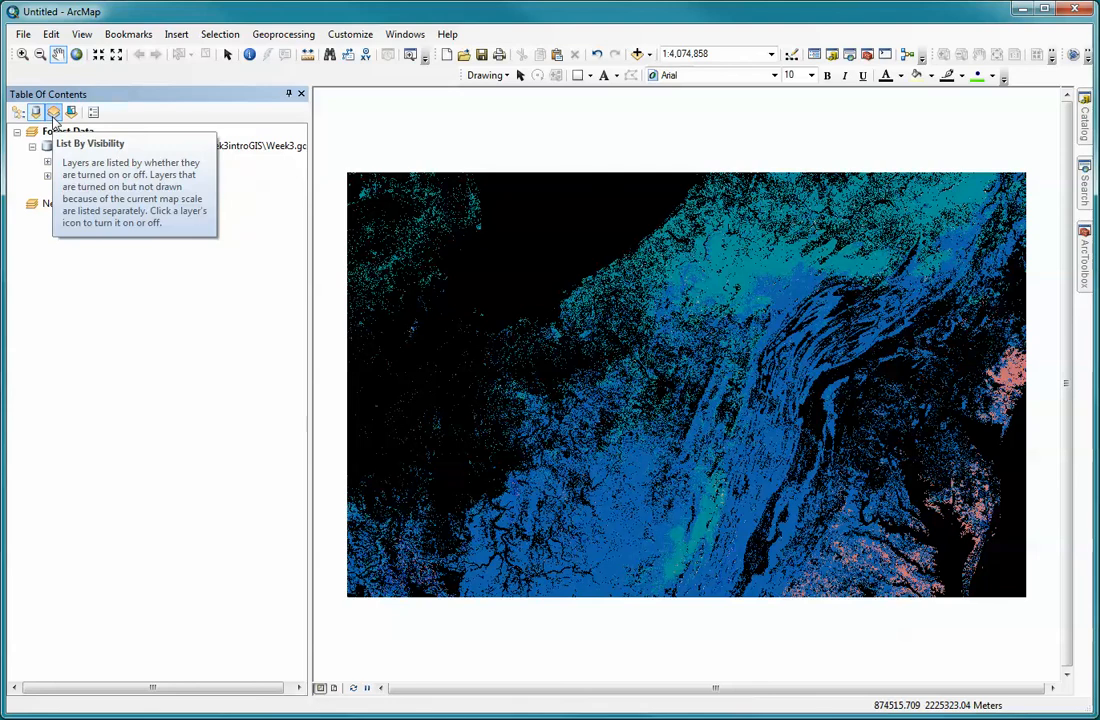
{"action": "left_click", "coordinate": [54, 113]}
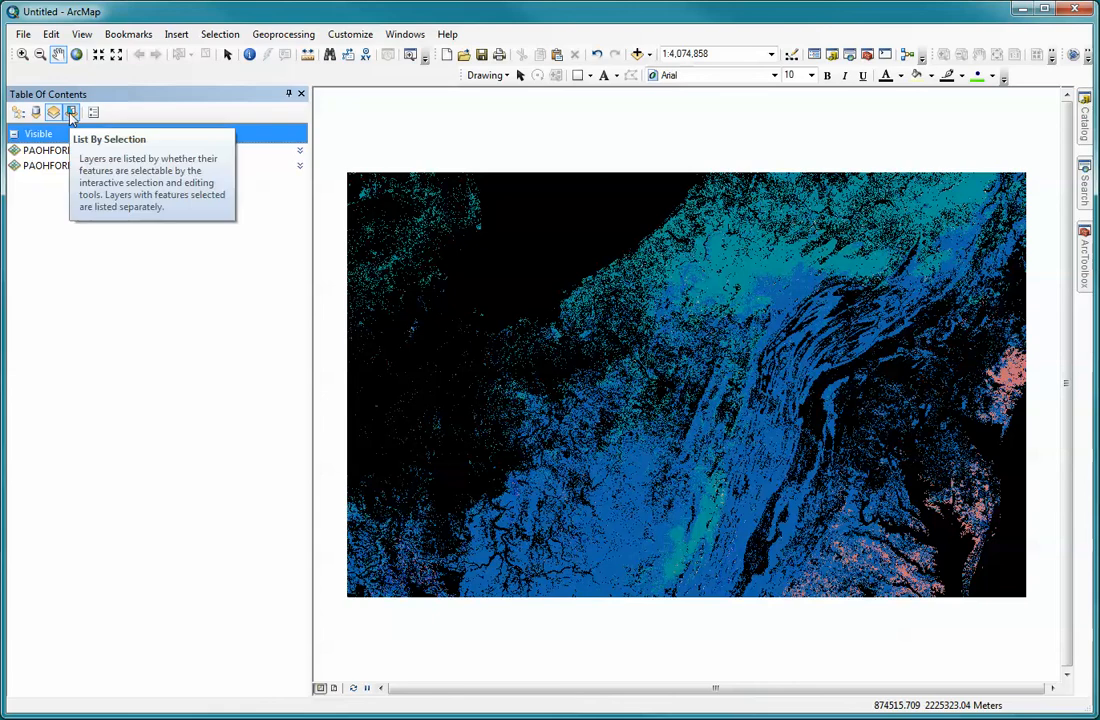
{"action": "left_click", "coordinate": [71, 115]}
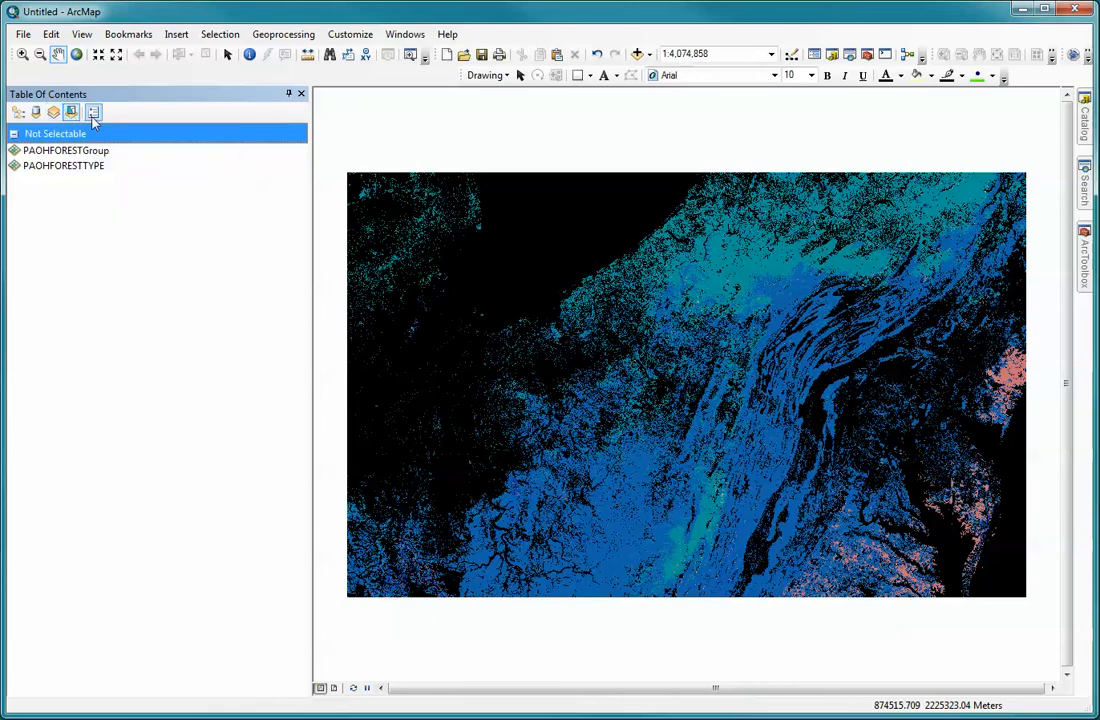
{"action": "left_click", "coordinate": [93, 114]}
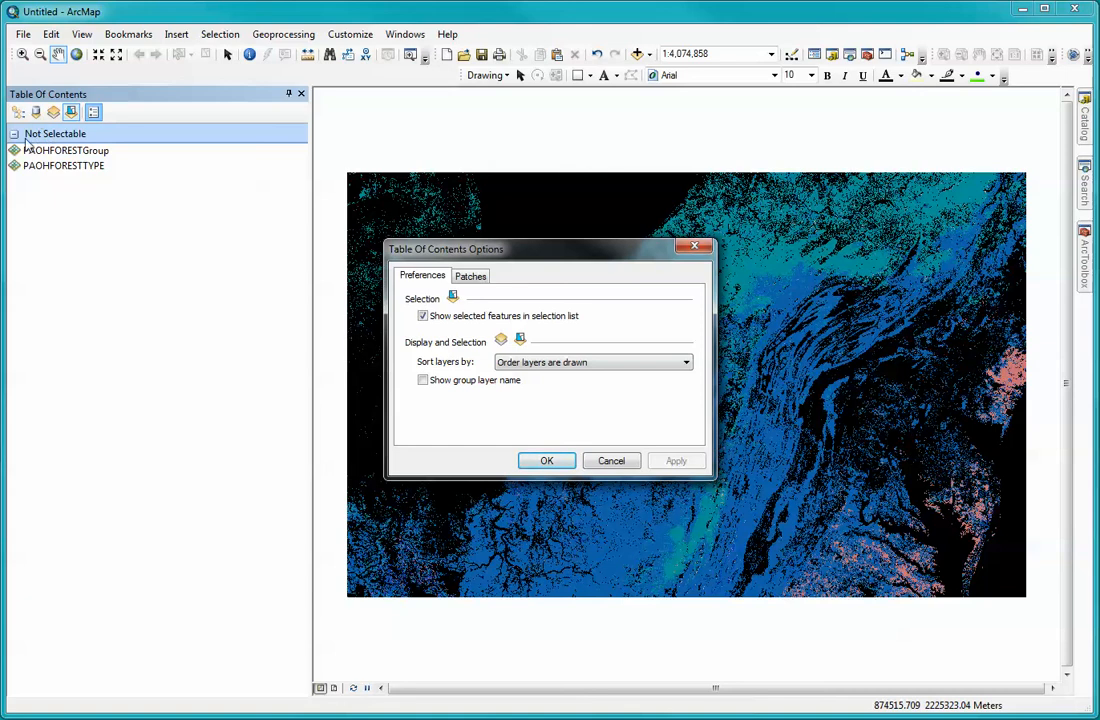
{"action": "left_click", "coordinate": [694, 246]}
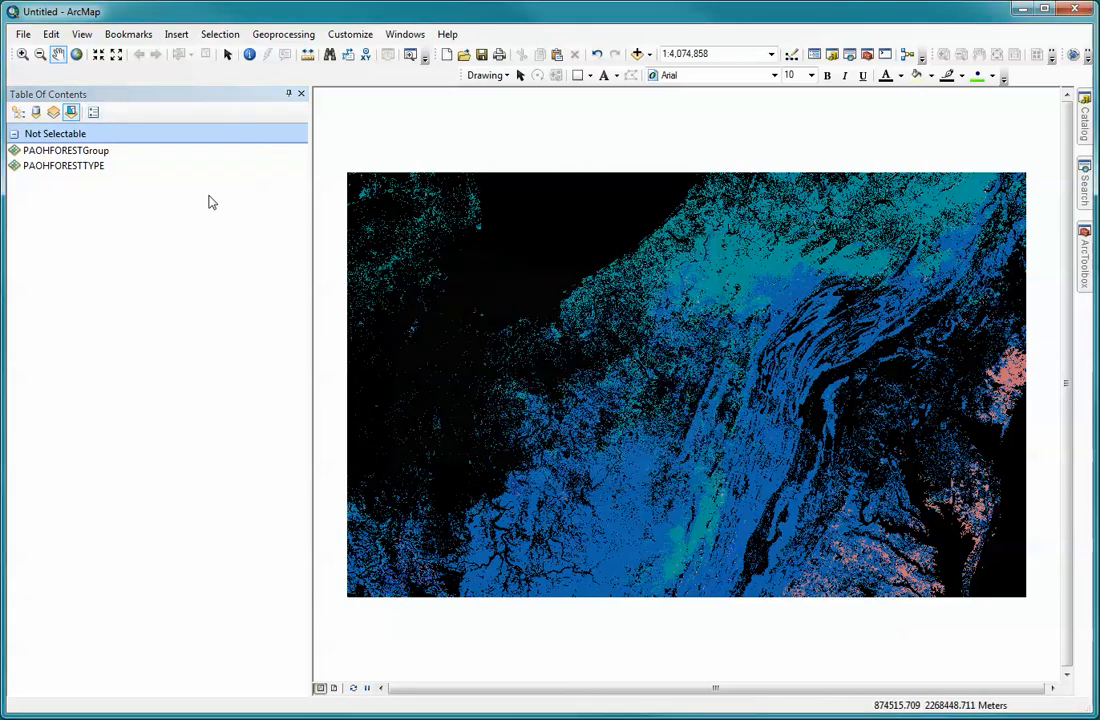
{"action": "left_click", "coordinate": [18, 112]}
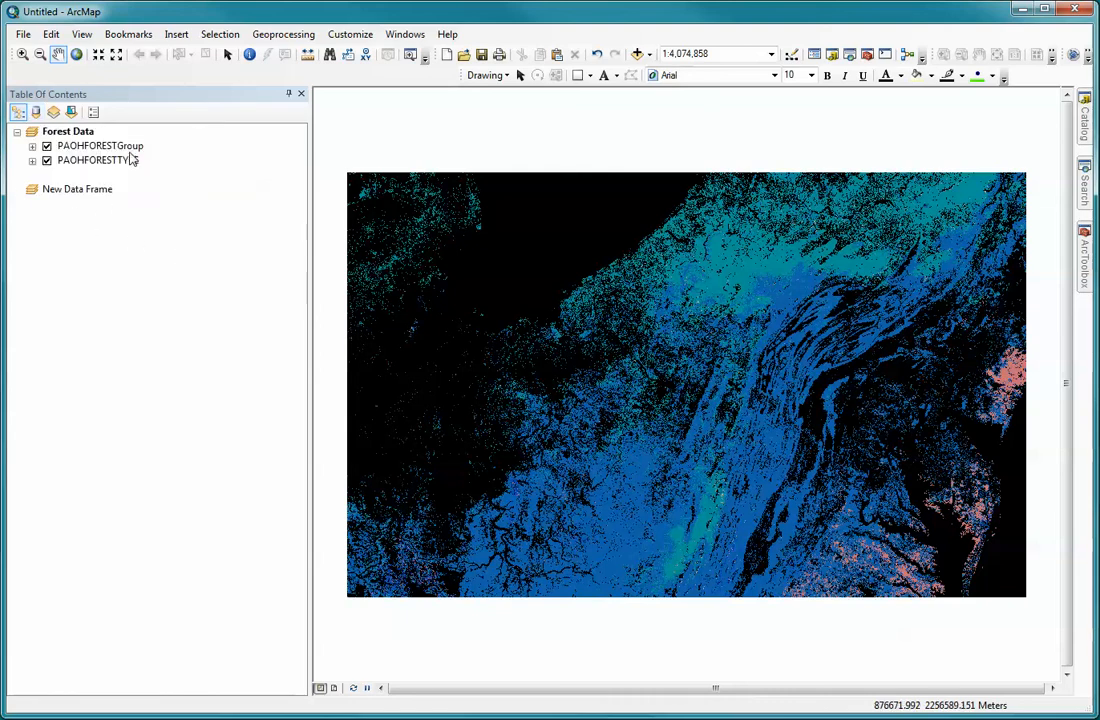
Rename the second data frame, New Data Frame, as Climate.
{"action": "left_click", "coordinate": [64, 192]}
{"action": "left_click", "coordinate": [64, 192]}
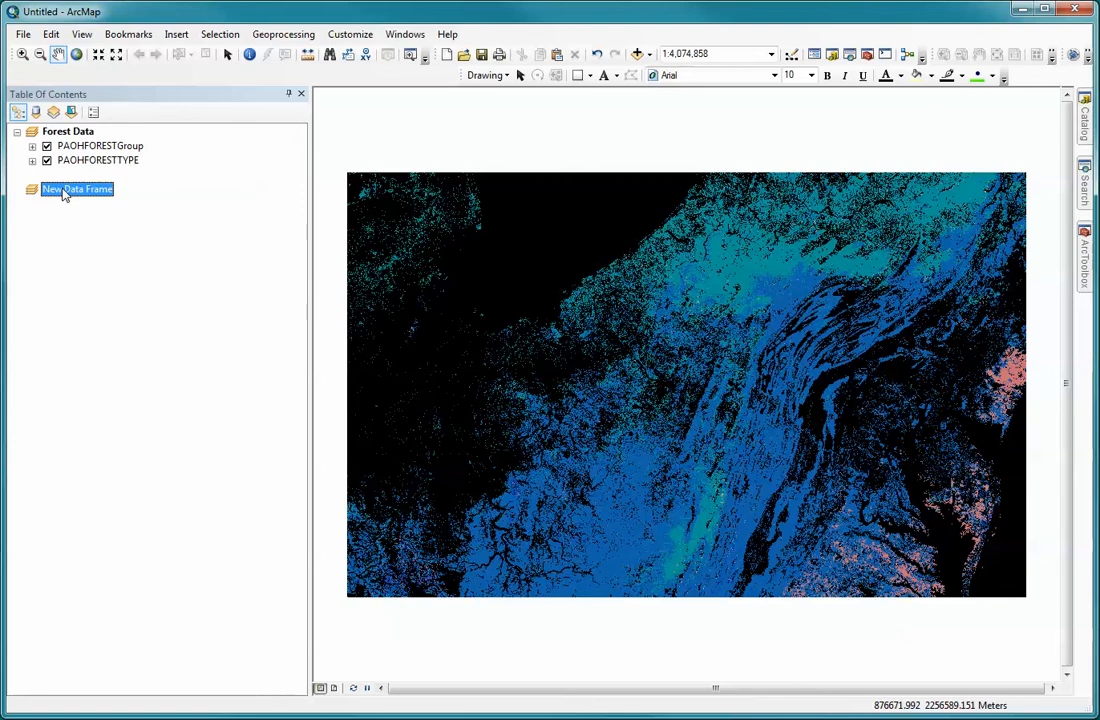
{"action": "right_click", "coordinate": [65, 192]}
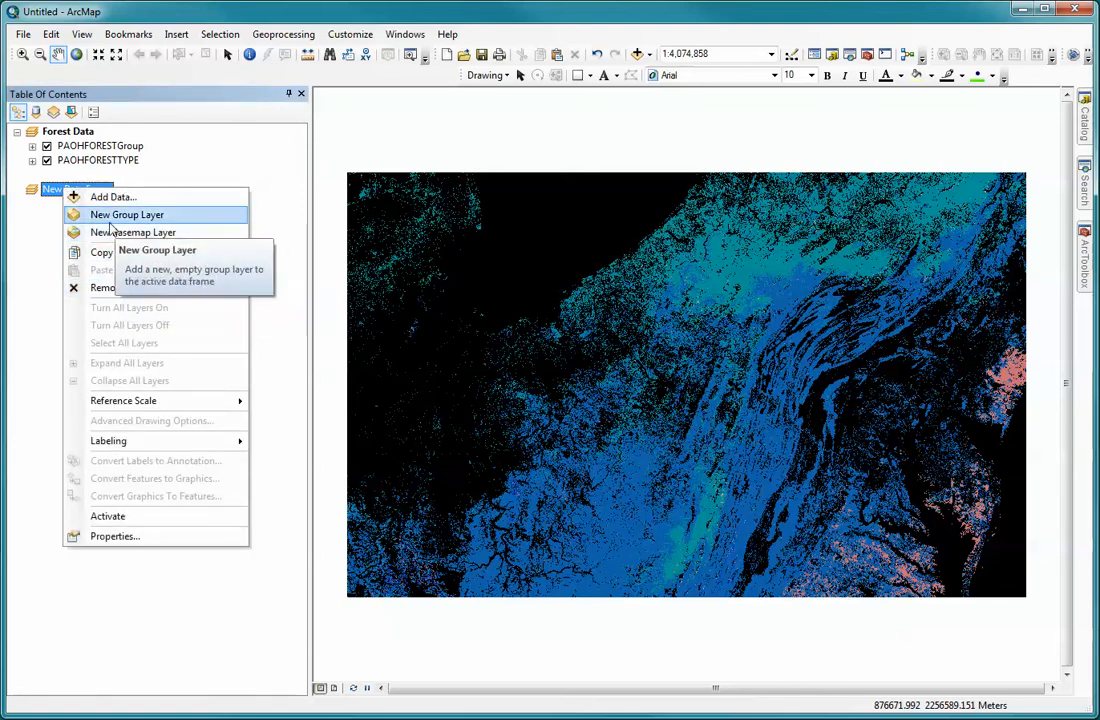
{"action": "left_click", "coordinate": [55, 192]}
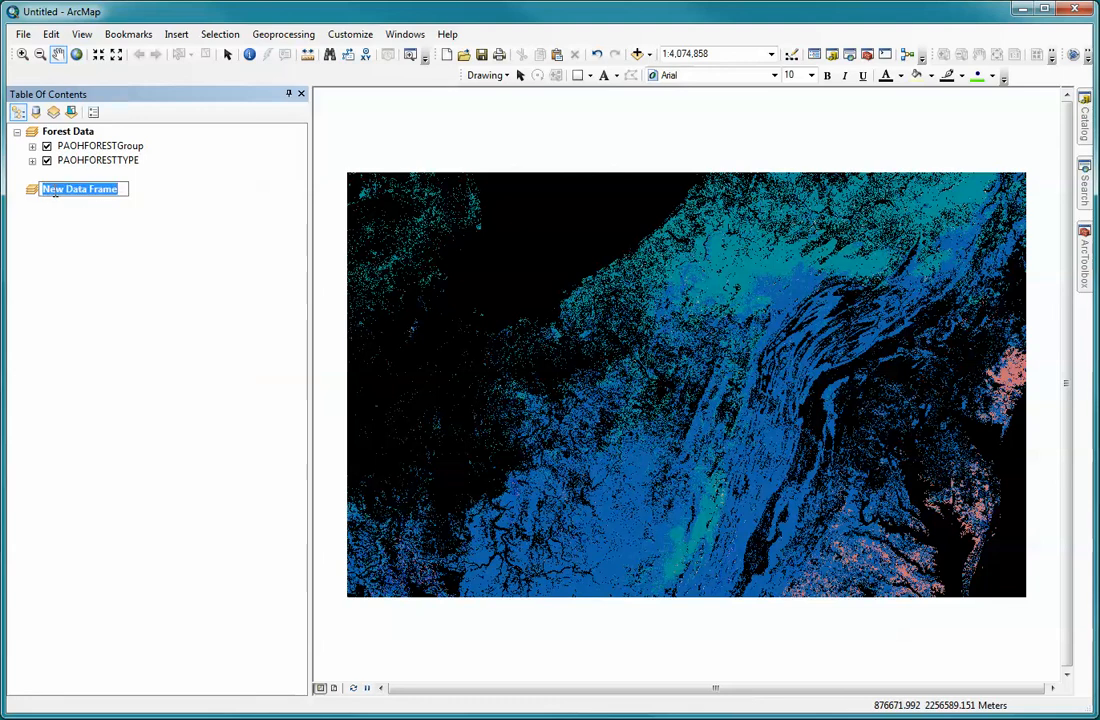
{"action": "type", "text": "Climate"}
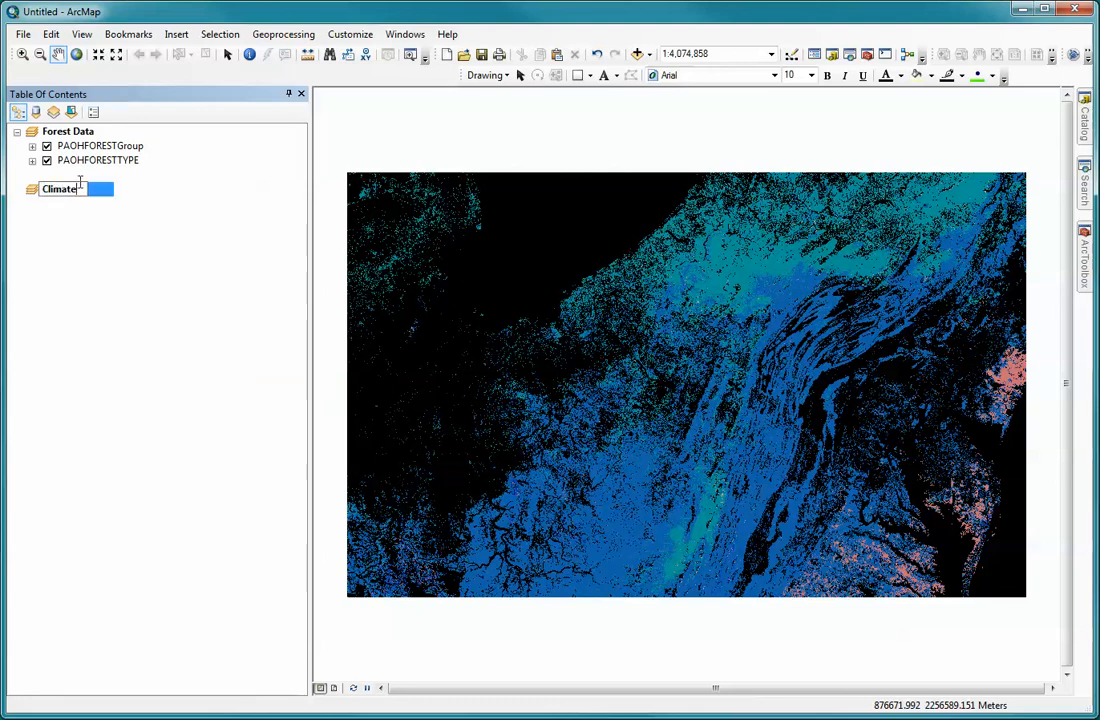
{"action": "key", "text": "Return"}
{"action": "left_click", "coordinate": [61, 213]}
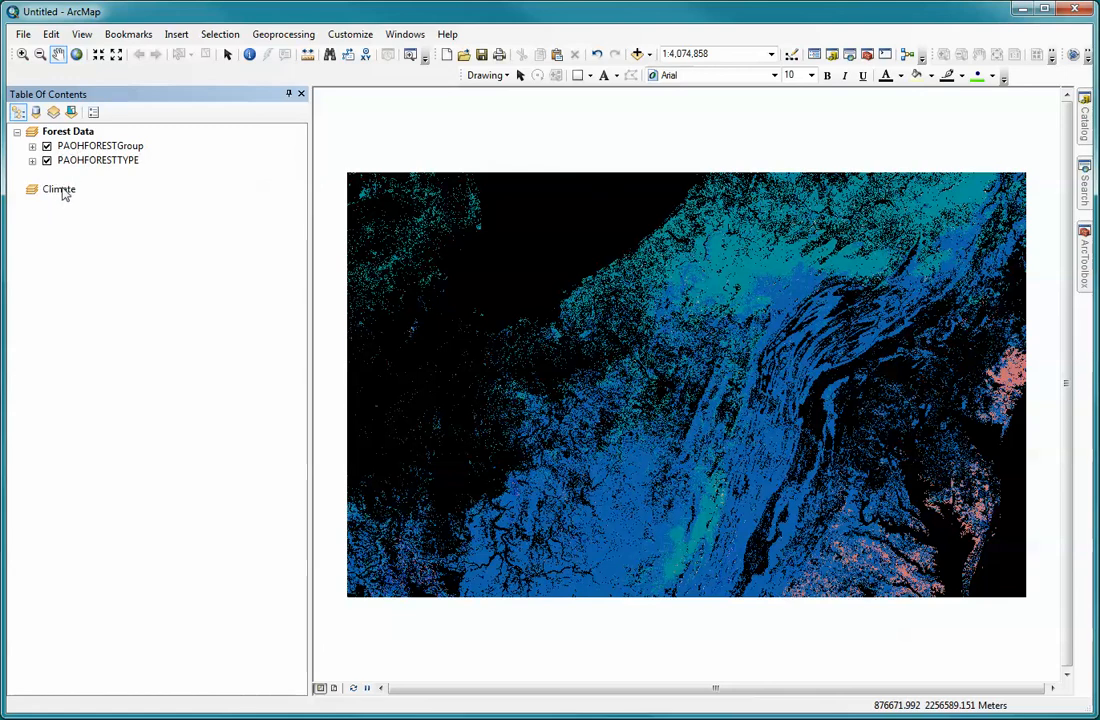
Activate the Climate data frame and start adding data to it from Week3.gdb.
{"action": "right_click", "coordinate": [66, 190]}
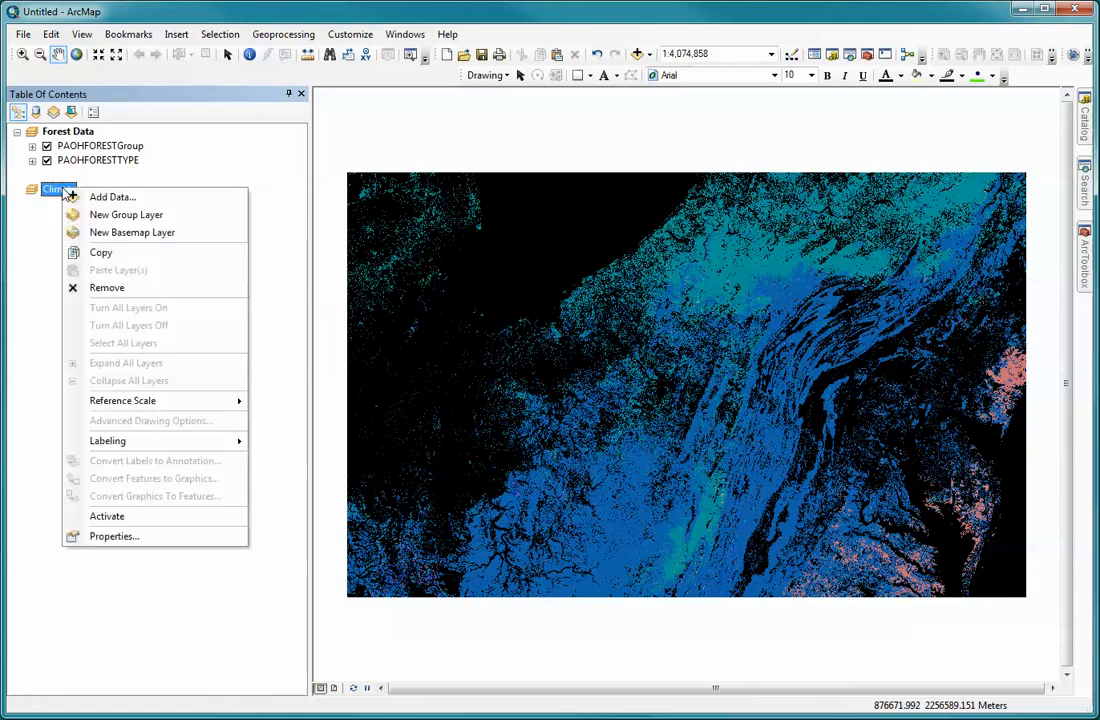
{"action": "left_click", "coordinate": [106, 517]}
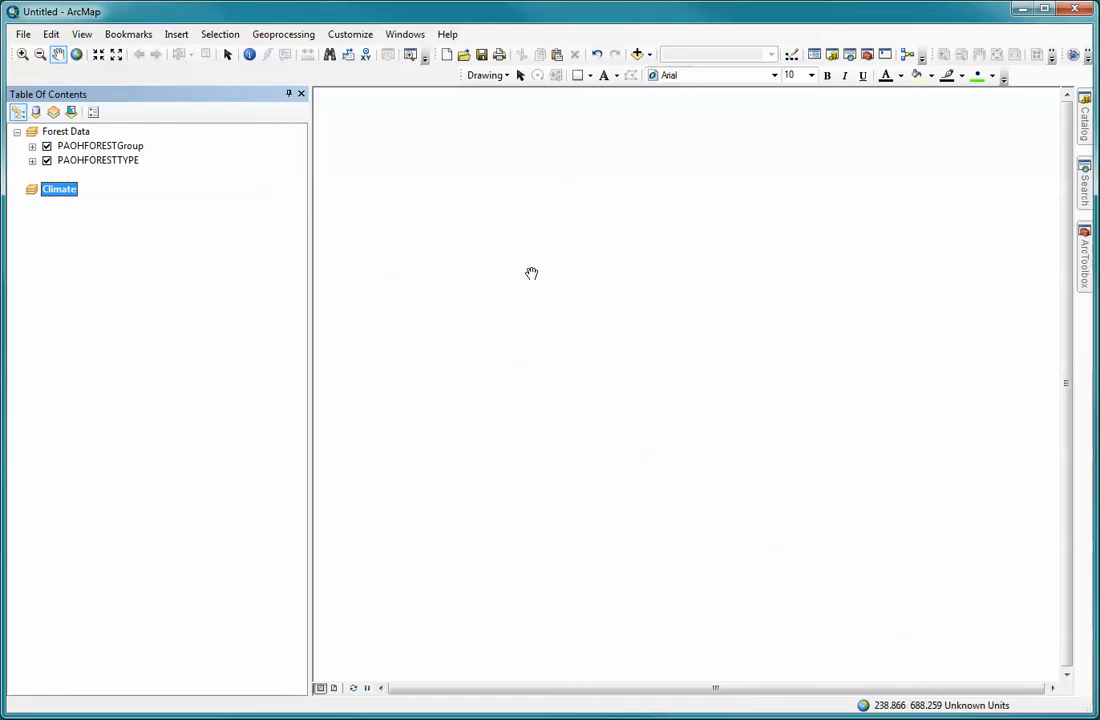
{"action": "right_click", "coordinate": [63, 195]}
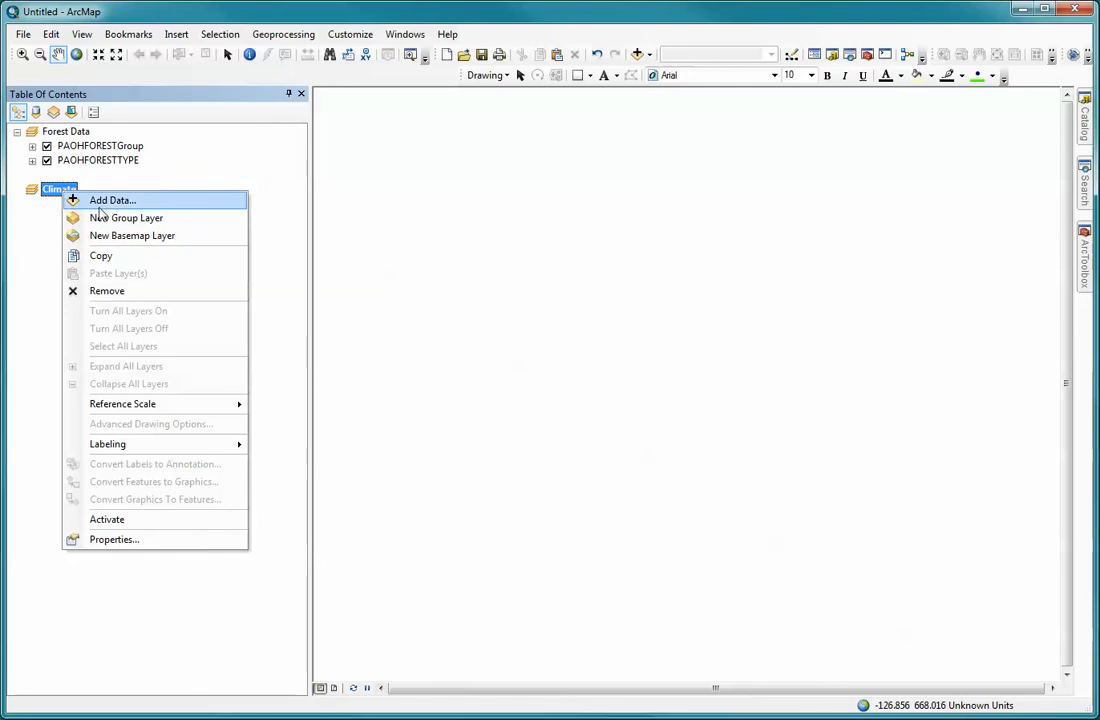
{"action": "left_click", "coordinate": [104, 205]}
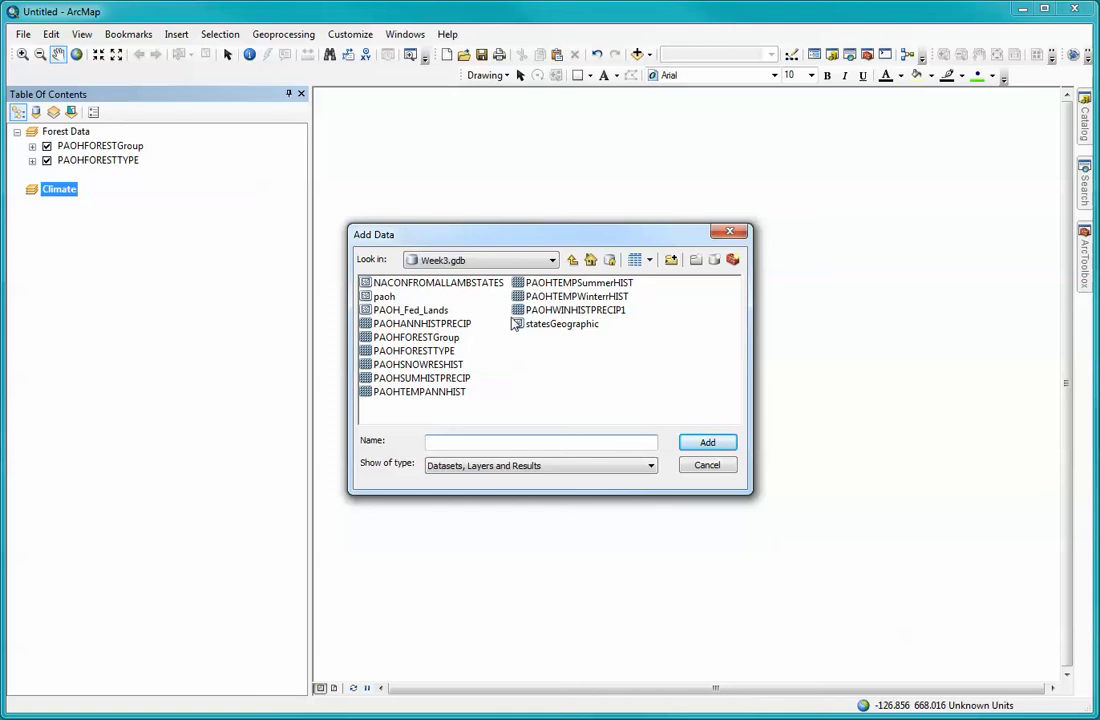
{"action": "left_click", "coordinate": [405, 328]}
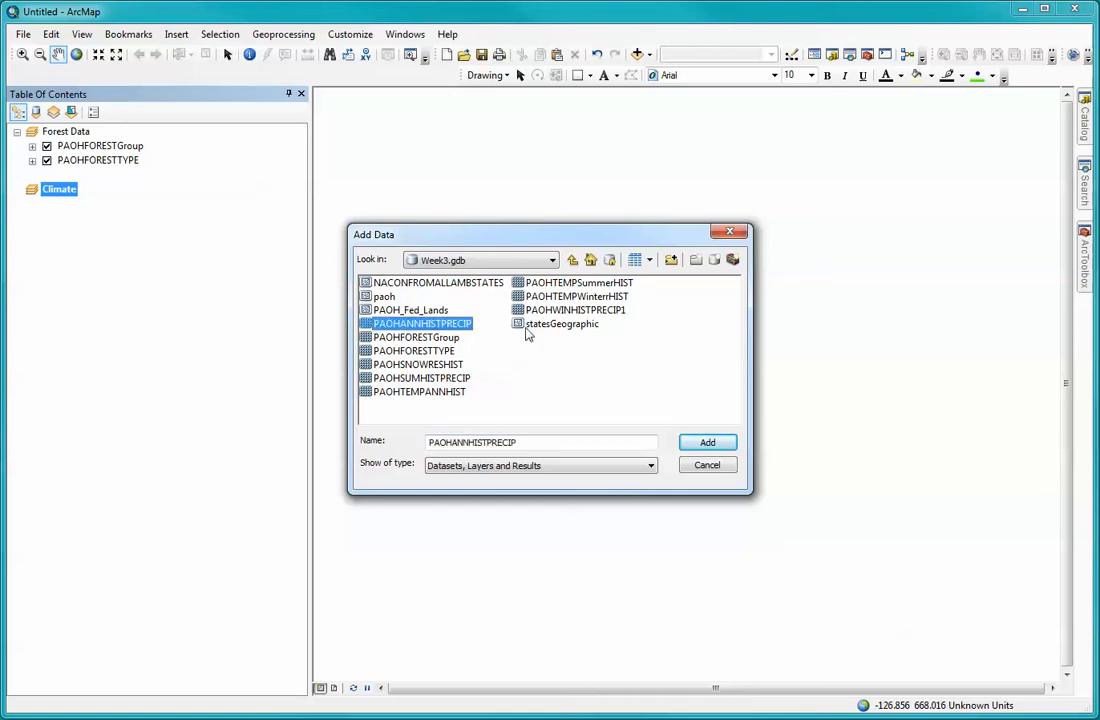
{"action": "left_click", "coordinate": [426, 365], "text": "shift"}
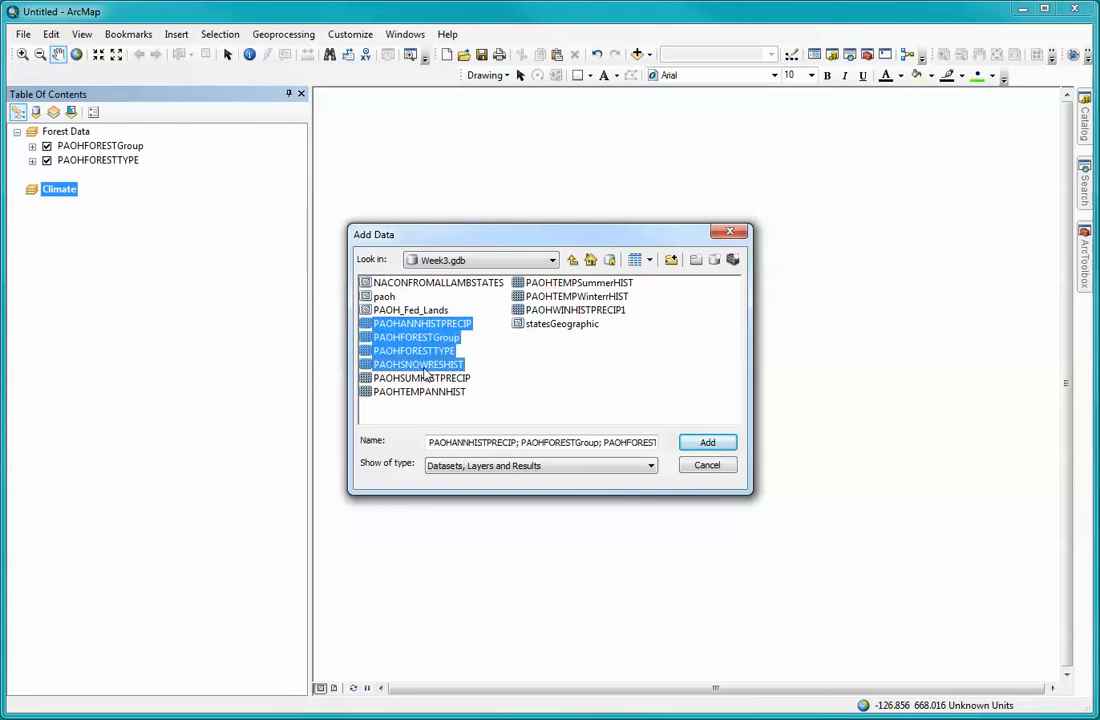
{"action": "left_click", "coordinate": [426, 365]}
{"action": "left_click", "coordinate": [400, 324]}
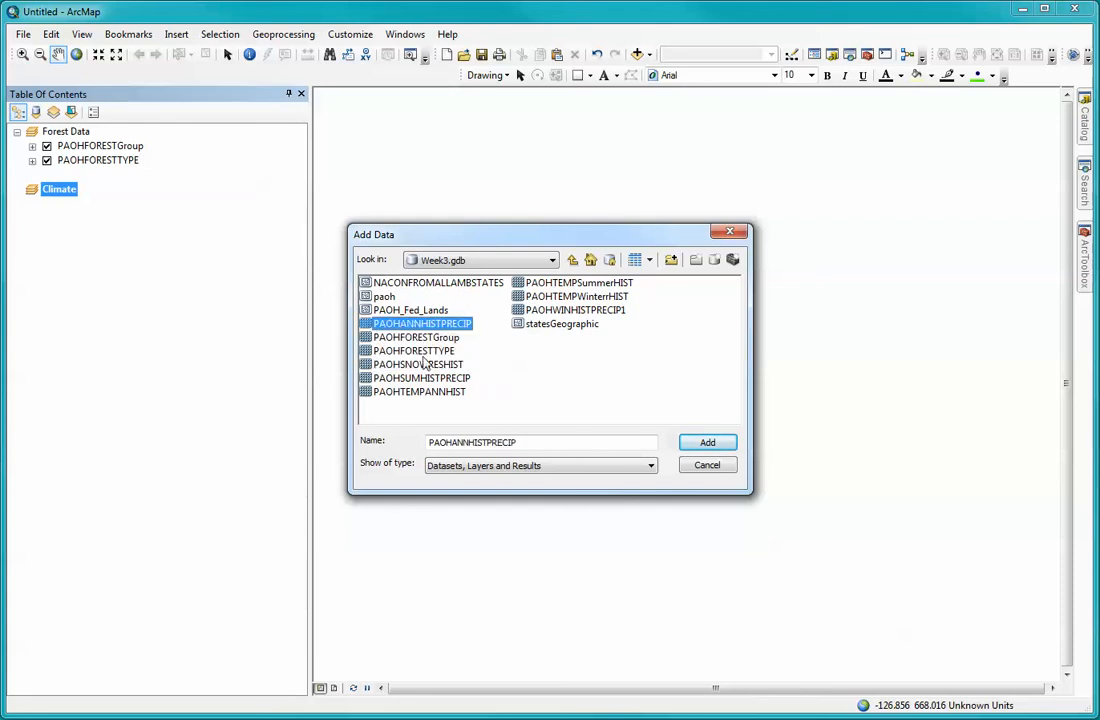
{"action": "left_click", "coordinate": [410, 366], "text": "shift"}
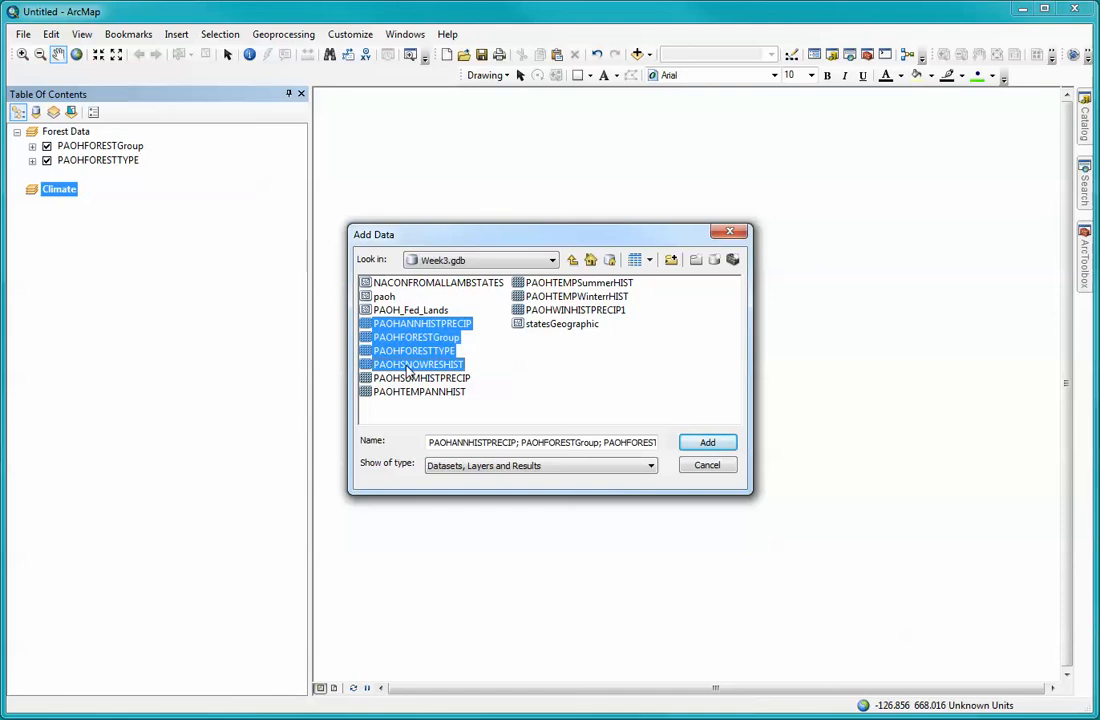
{"action": "left_click", "coordinate": [418, 366]}
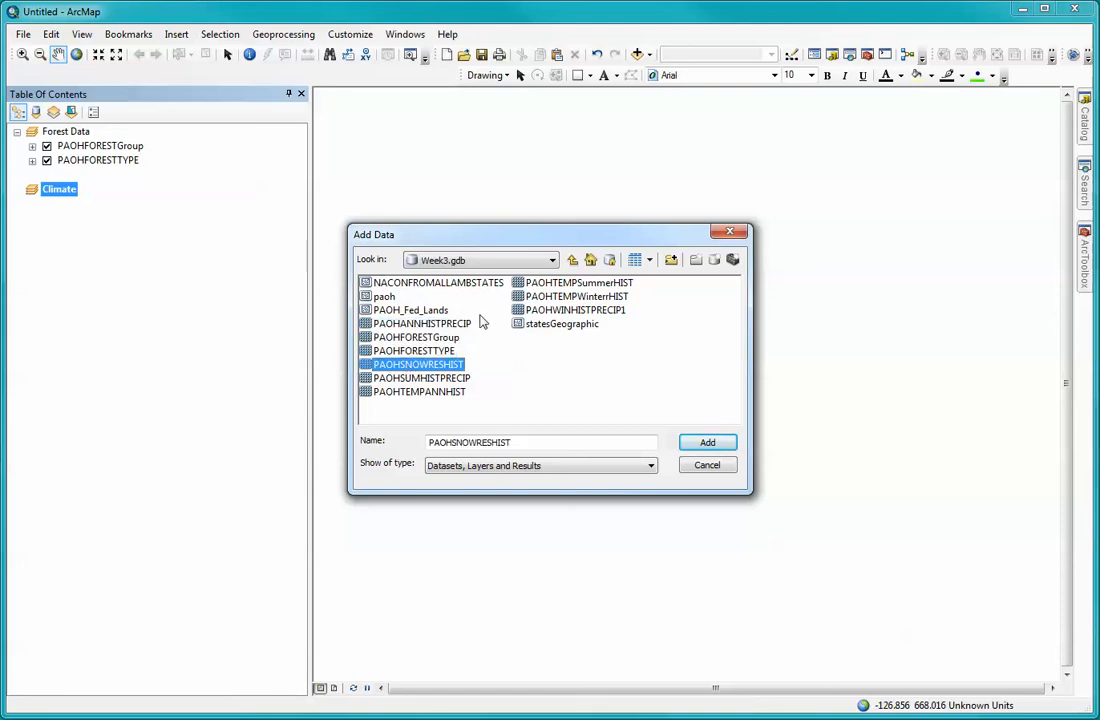
Add the PAOHWINHISTPRECIP1, PAOHTEMPSummerHIST, PAOHTEMPWinterrHIST, PAOHSNOWRESHIST, PAOHSUMHISTPRECIP and PAOHTEMPANNHIST rasters to the Climate data frame.
{"action": "left_click", "coordinate": [555, 311]}
{"action": "left_click", "coordinate": [551, 284], "text": "shift"}
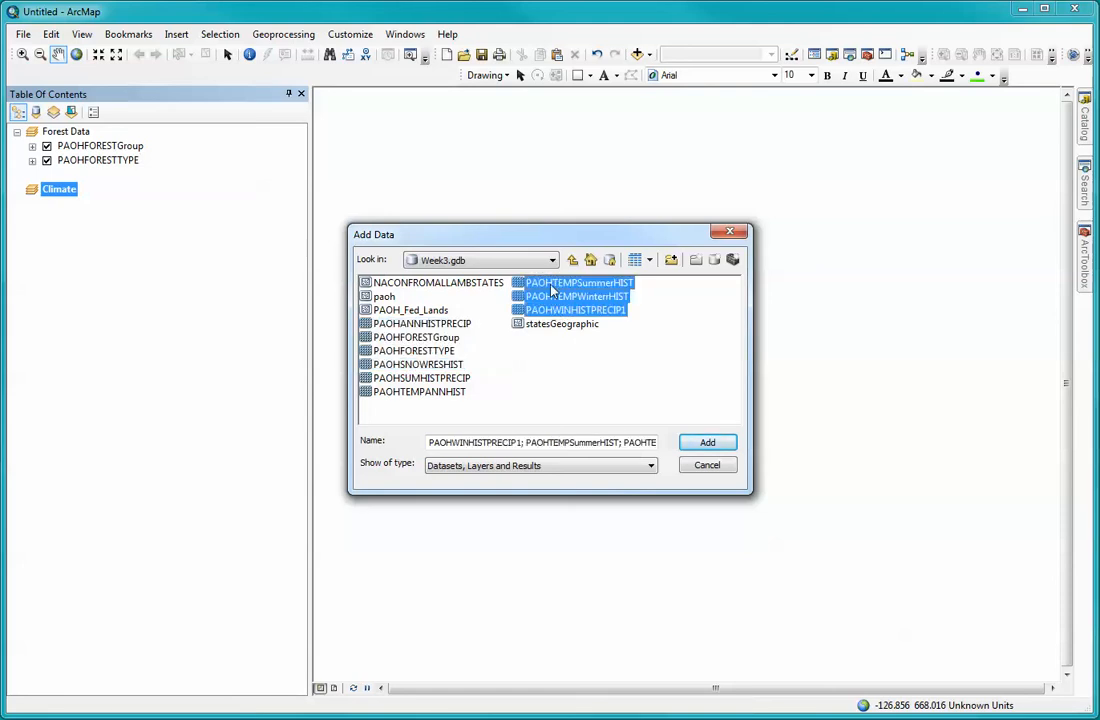
{"action": "left_click", "coordinate": [418, 366], "text": "shift"}
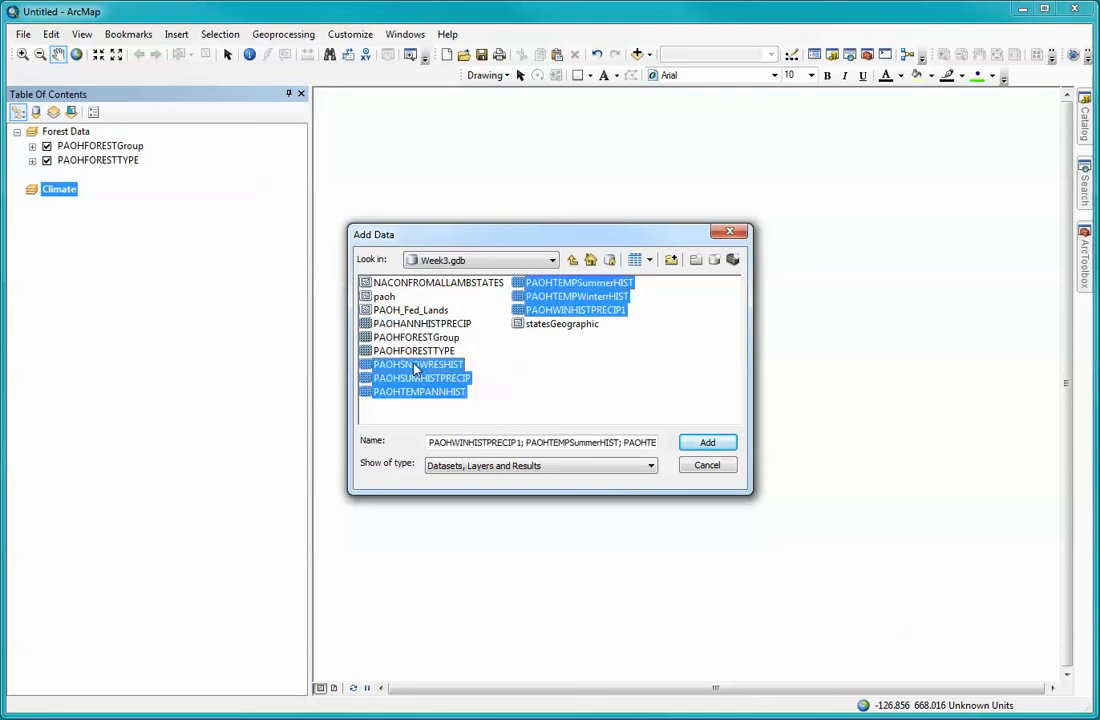
{"action": "left_click", "coordinate": [707, 446]}
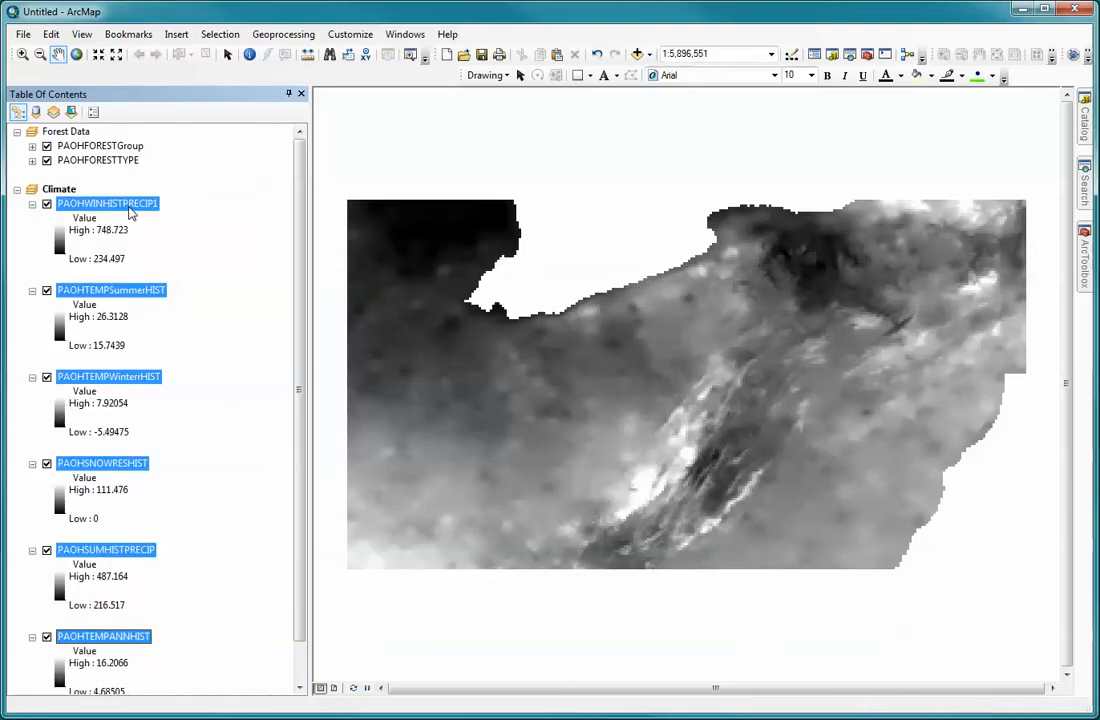
Turn off the PAOHWINHISTPRECIP1, PAOHTEMPSummerHIST, PAOHTEMPWinterrHIST and PAOHSNOWRESHIST layers in the Climate data frame.
{"action": "left_click", "coordinate": [190, 248]}
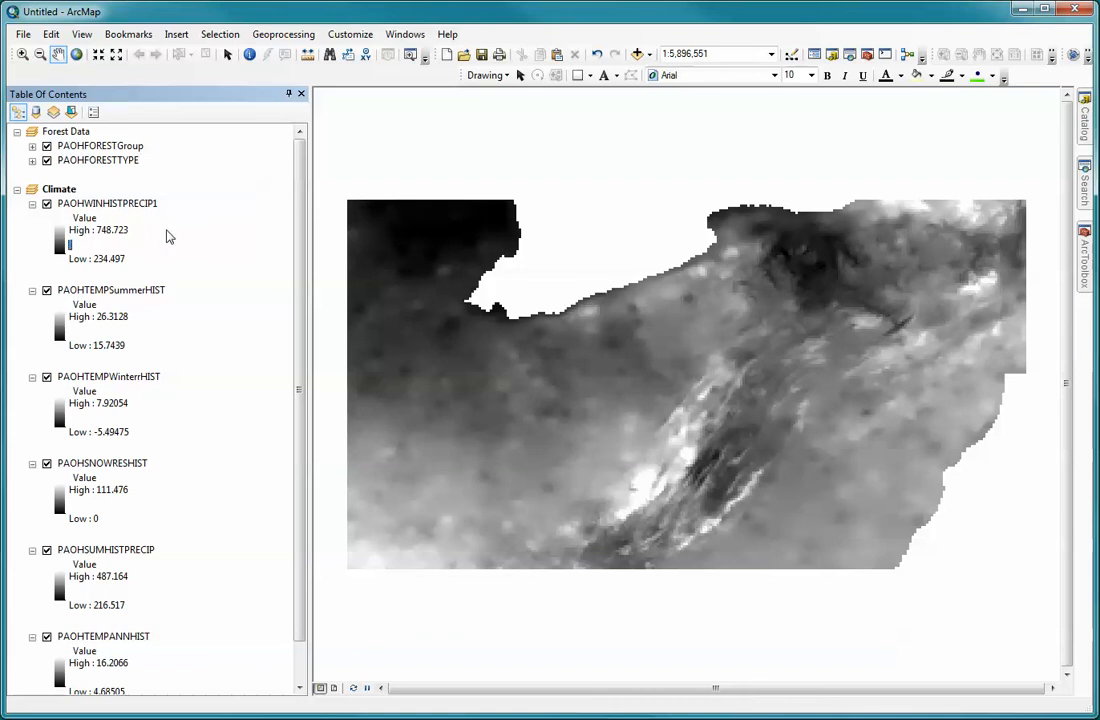
{"action": "left_click", "coordinate": [46, 204]}
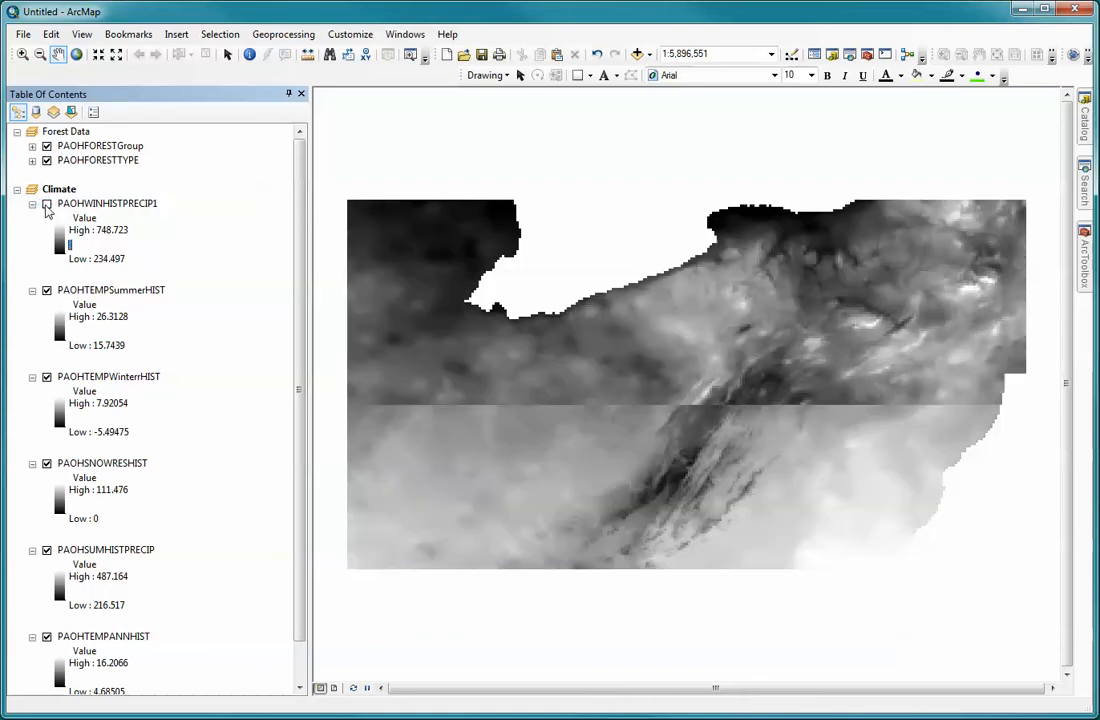
{"action": "left_click", "coordinate": [46, 290]}
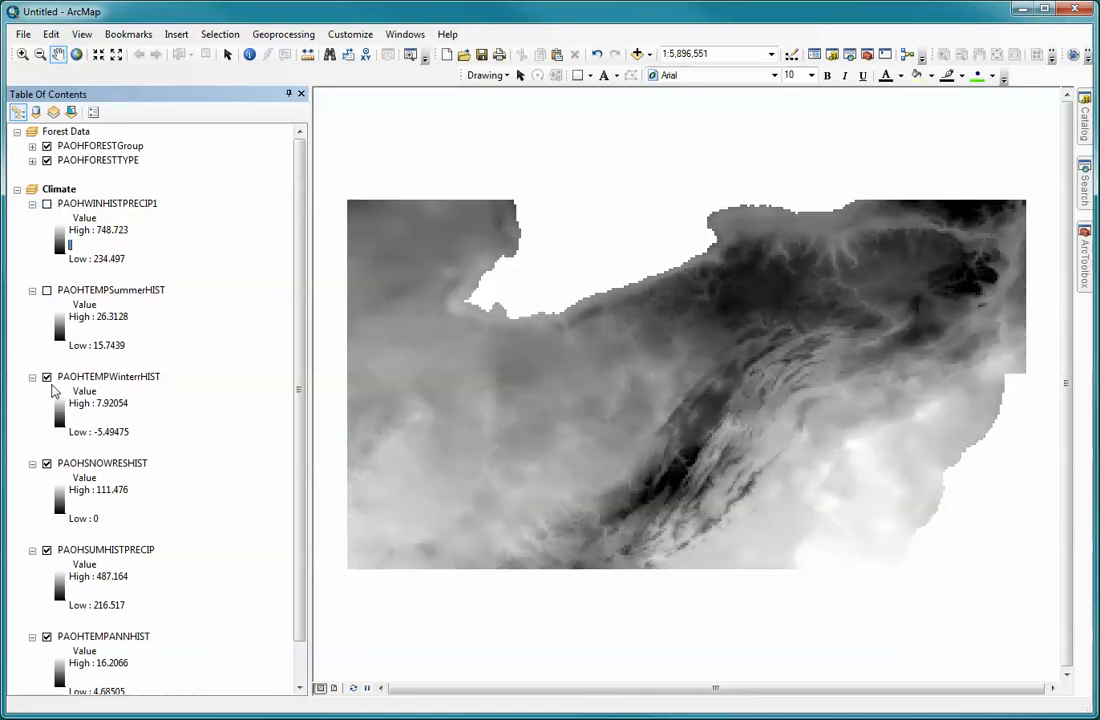
{"action": "left_click", "coordinate": [46, 377]}
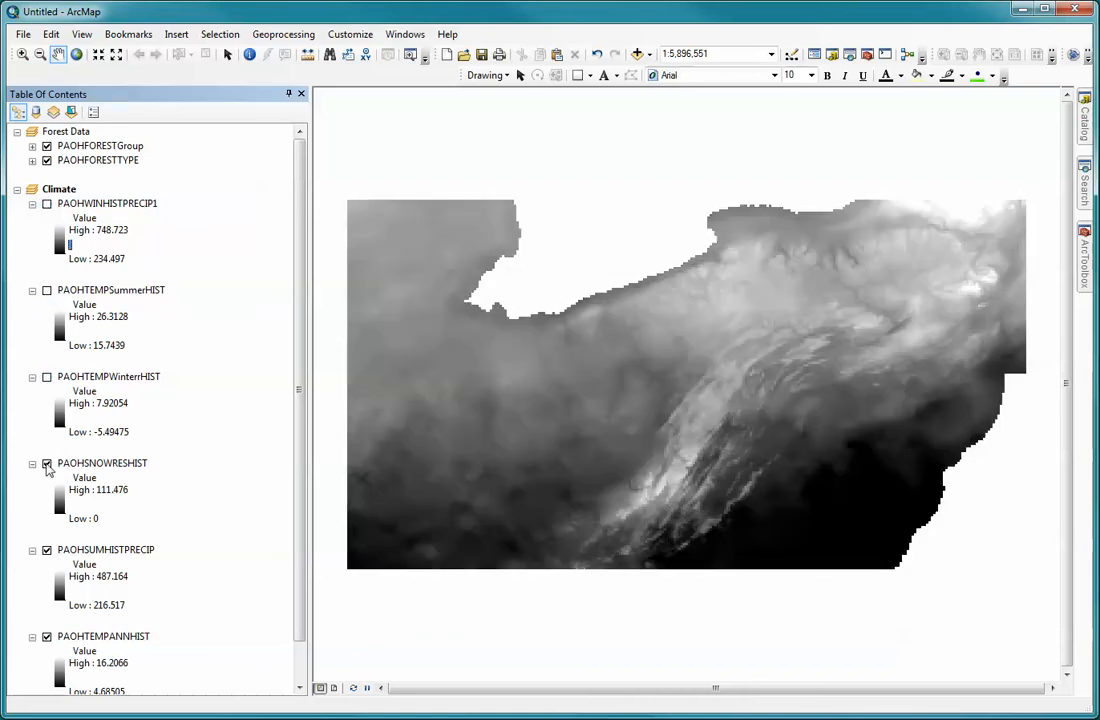
{"action": "left_click", "coordinate": [46, 463]}
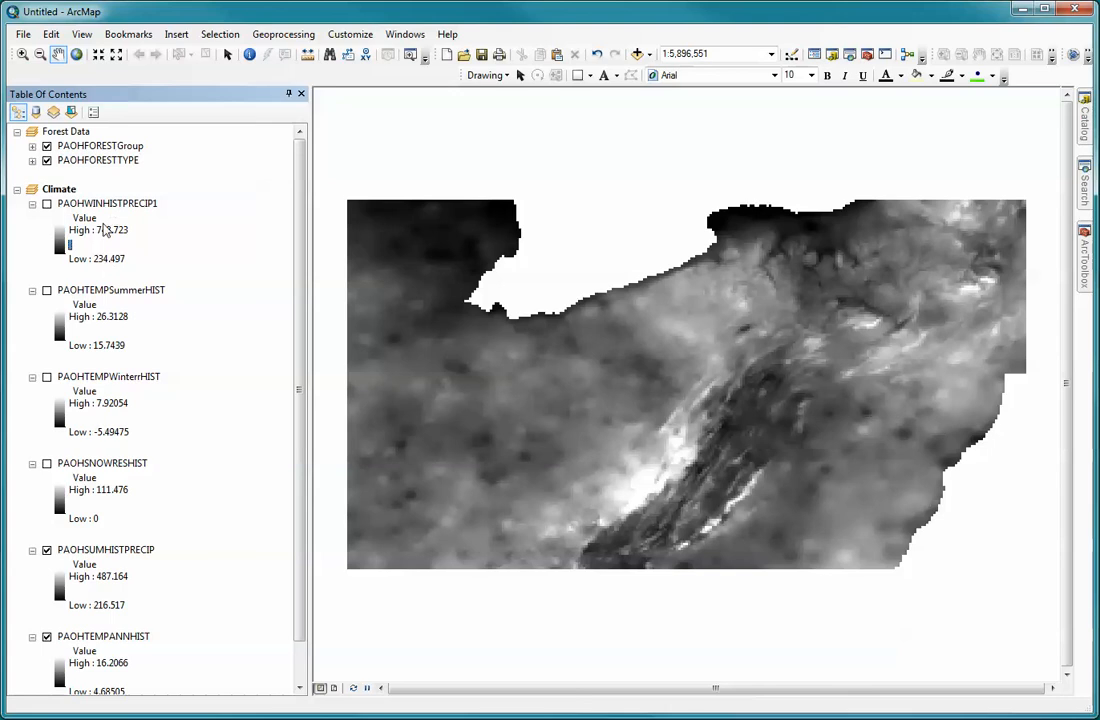
Collapse the legends of the first five Climate layers and turn off the PAOHSUMHISTPRECIP layer.
{"action": "left_click", "coordinate": [32, 204]}
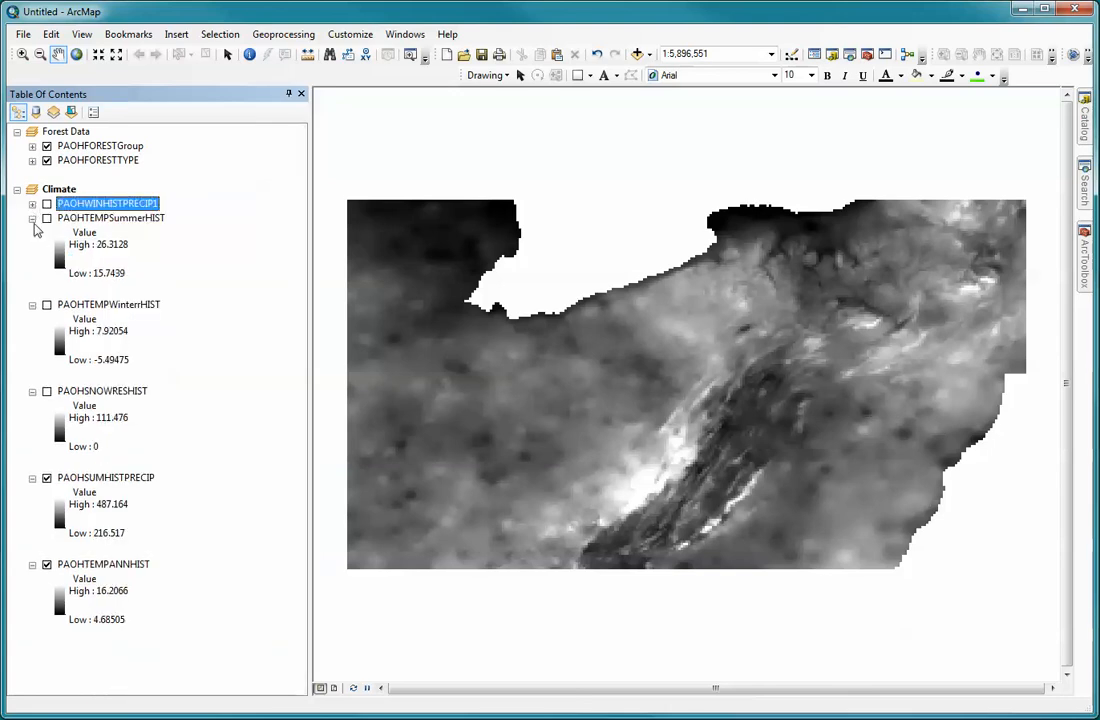
{"action": "left_click", "coordinate": [32, 218]}
{"action": "left_click", "coordinate": [32, 232]}
{"action": "left_click", "coordinate": [32, 247]}
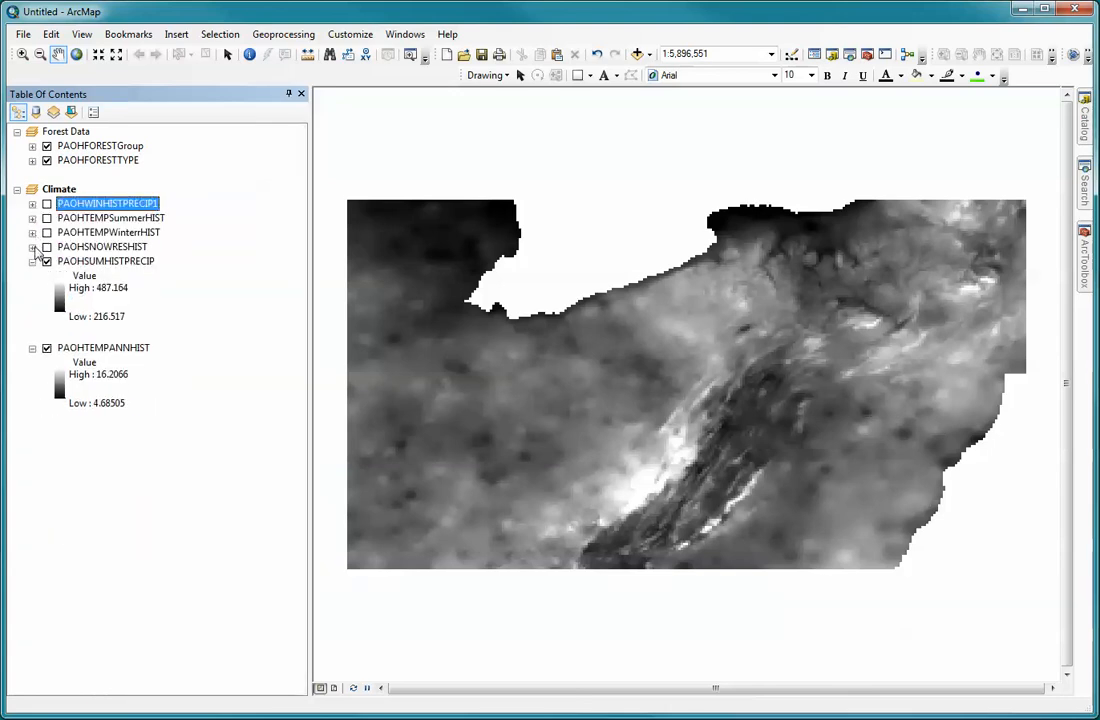
{"action": "left_click", "coordinate": [46, 261]}
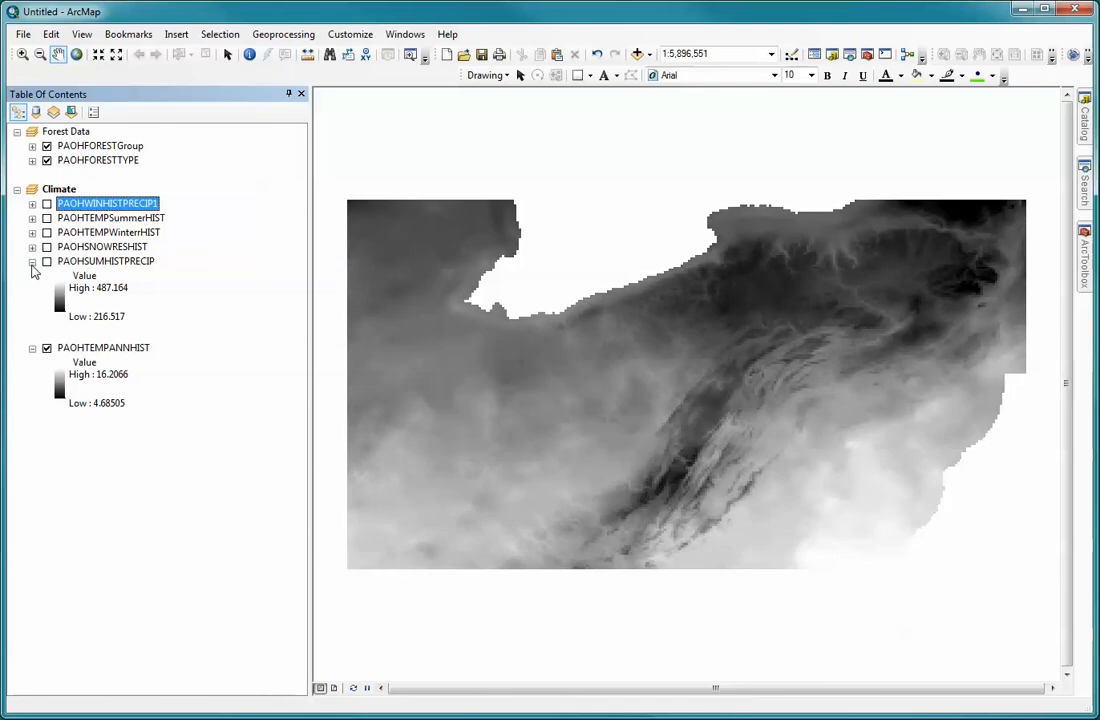
{"action": "left_click", "coordinate": [32, 262]}
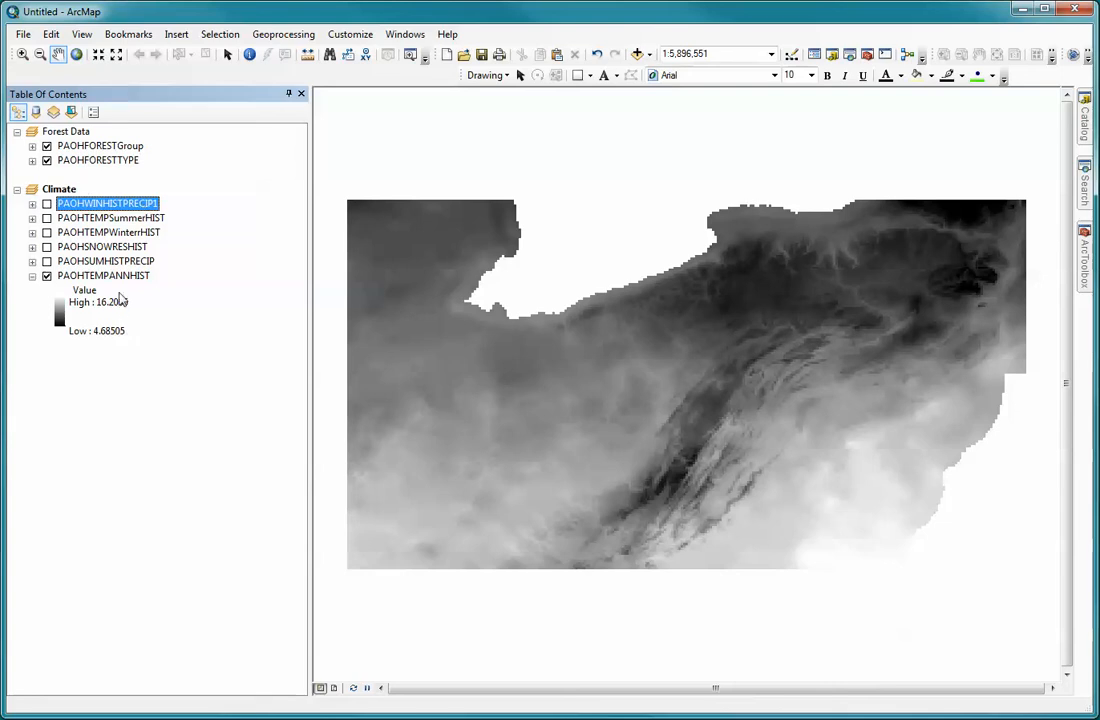
Add the PAOH_Fed_Lands and paoh feature classes from Week3.gdb to the Climate data frame, dismissing the coordinate system warning.
{"action": "right_click", "coordinate": [60, 192]}
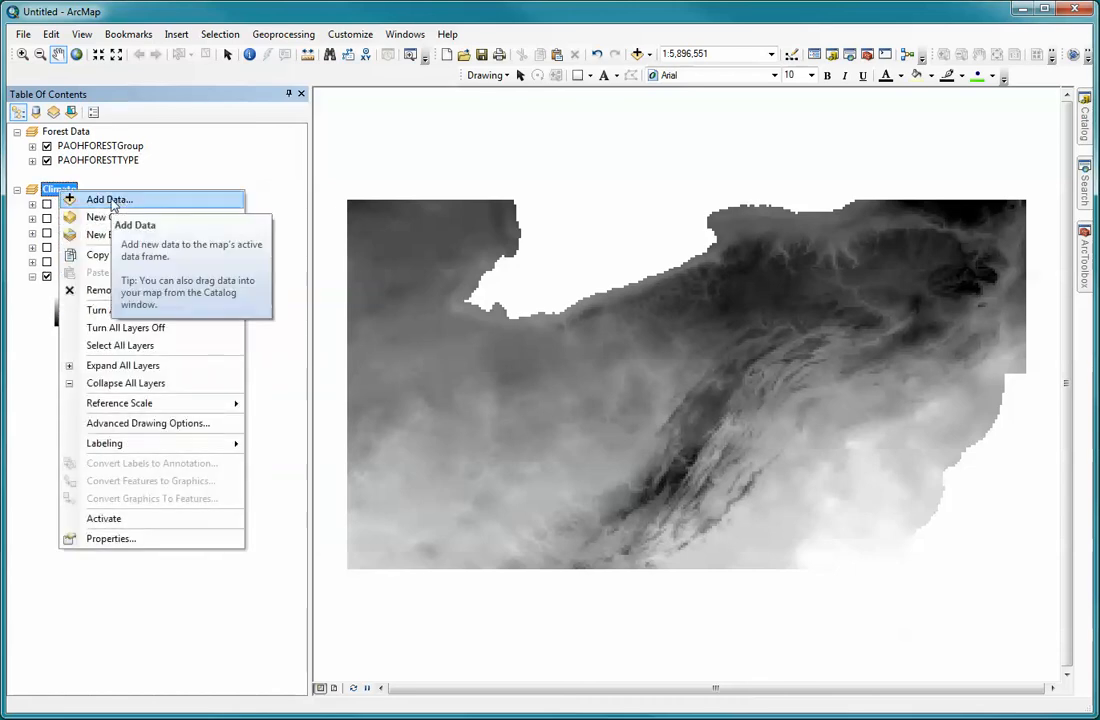
{"action": "left_click", "coordinate": [110, 200]}
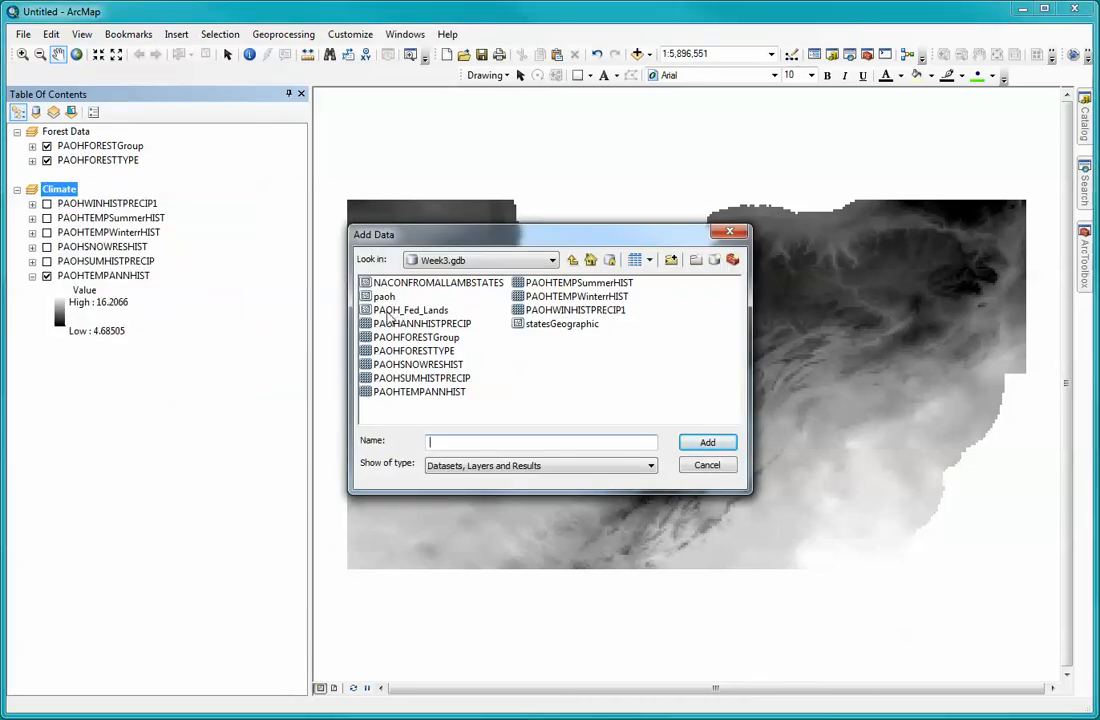
{"action": "left_click", "coordinate": [393, 311]}
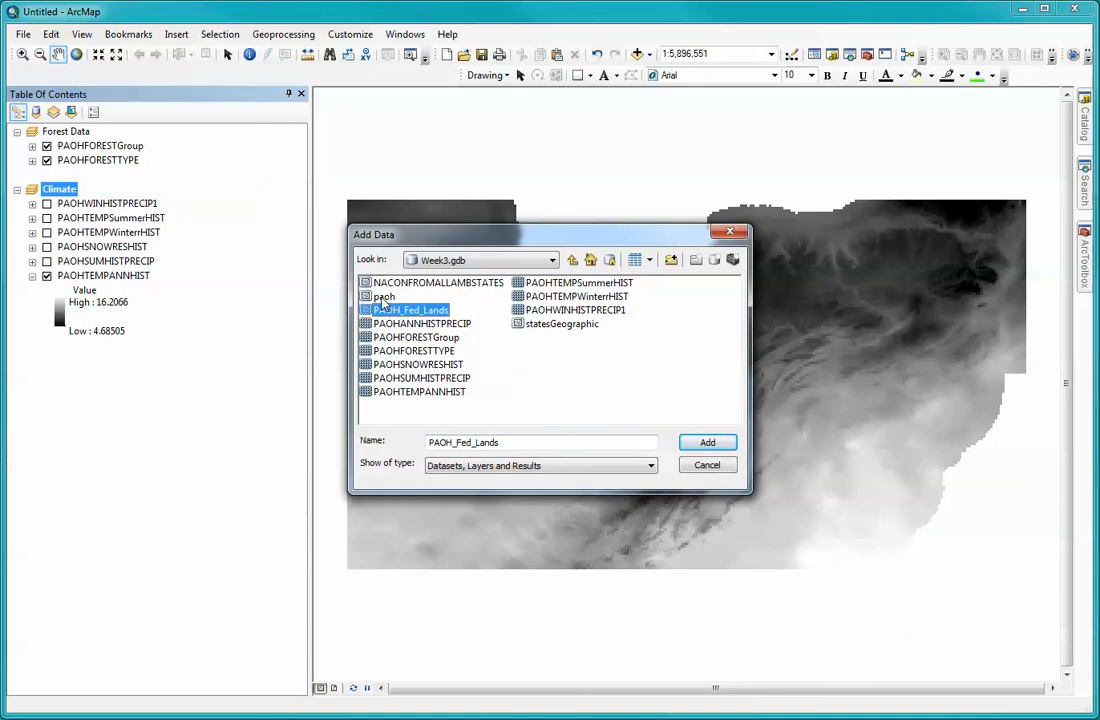
{"action": "left_click", "coordinate": [383, 297], "text": "ctrl"}
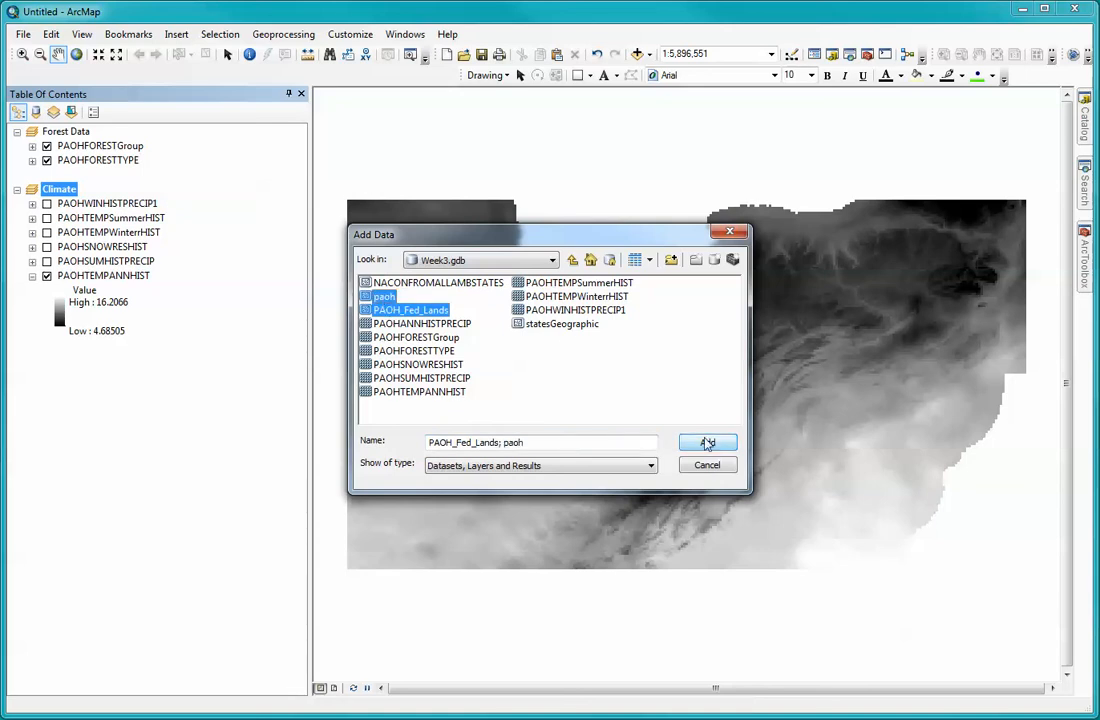
{"action": "left_click", "coordinate": [707, 443]}
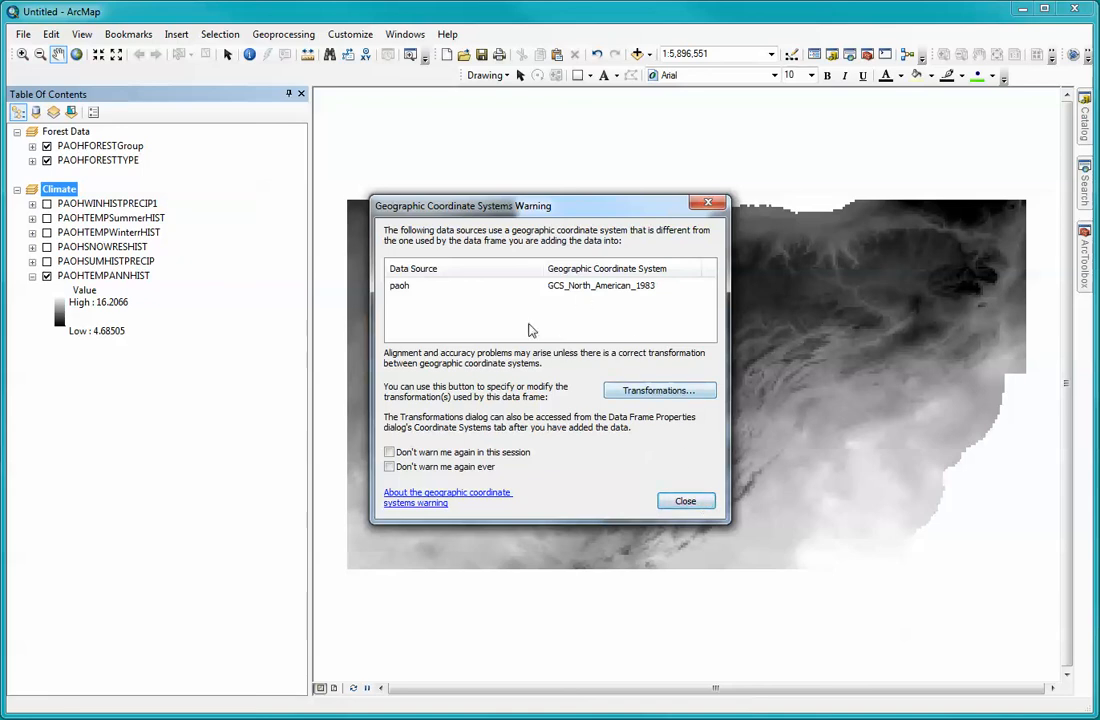
{"action": "left_click", "coordinate": [680, 501]}
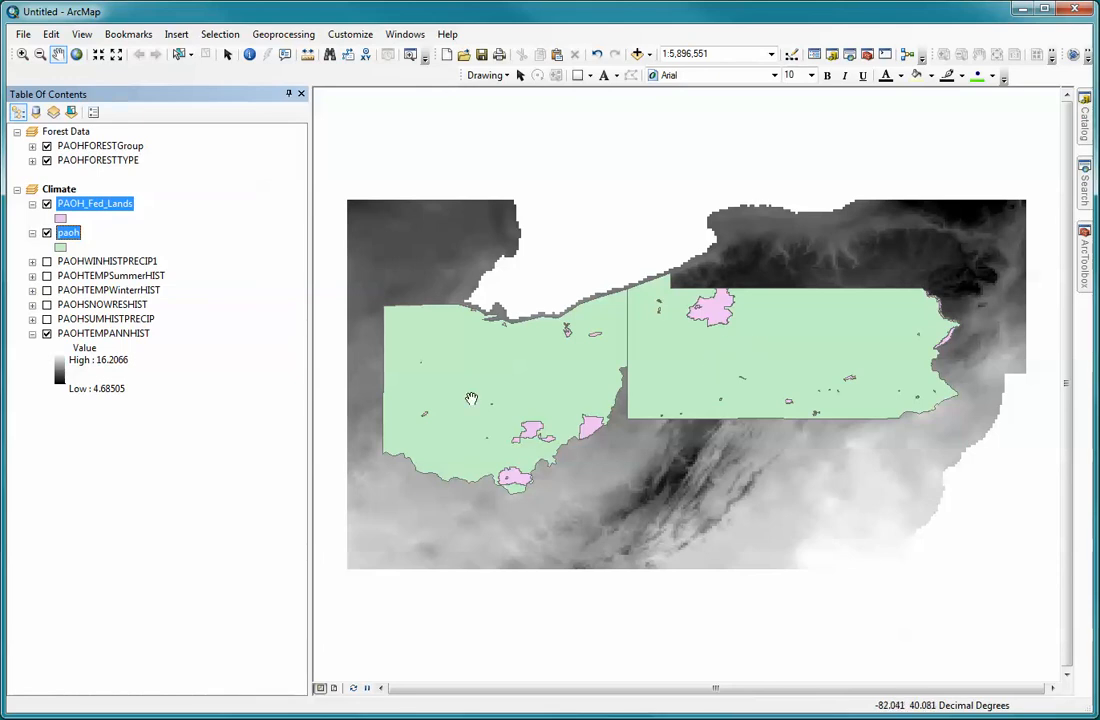
Add the paoh and PAOH_Fed_Lands feature classes from Week3.gdb to the Forest Data data frame, dismissing the coordinate system warning.
{"action": "left_click", "coordinate": [60, 134]}
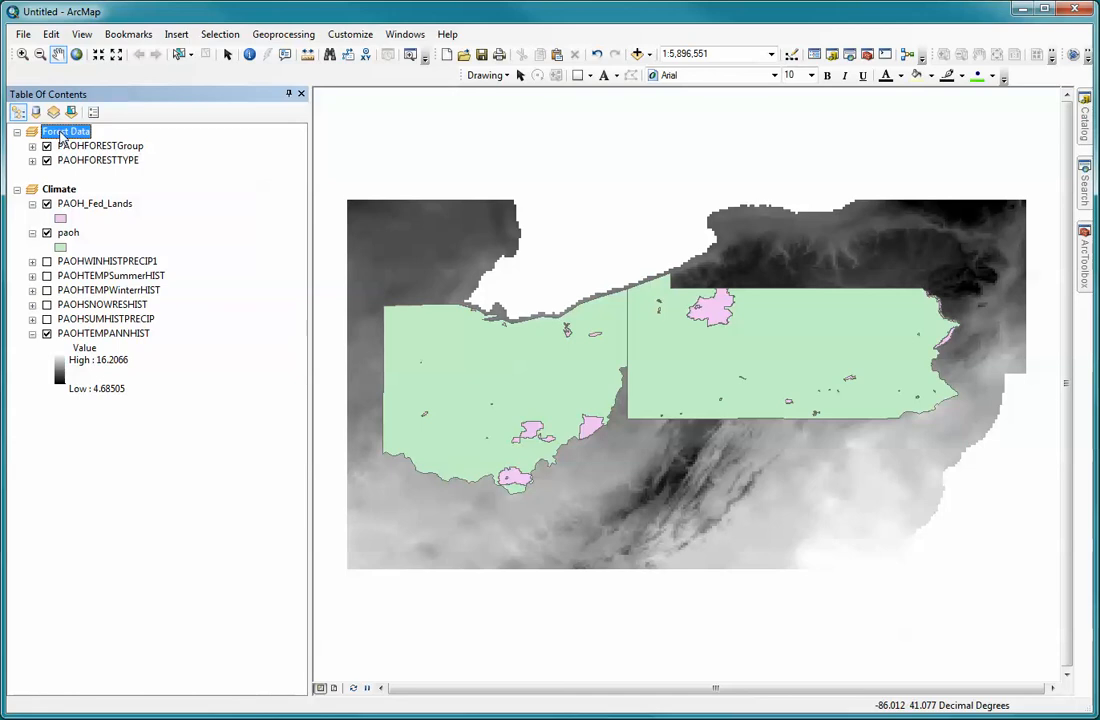
{"action": "right_click", "coordinate": [61, 135]}
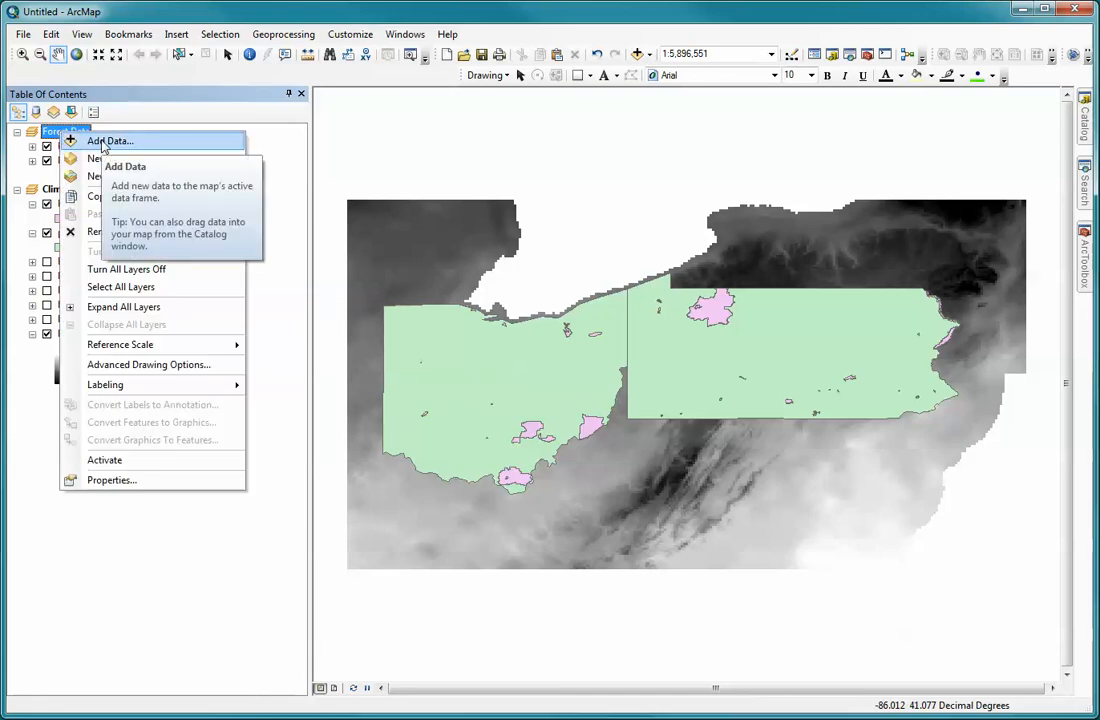
{"action": "left_click", "coordinate": [103, 146]}
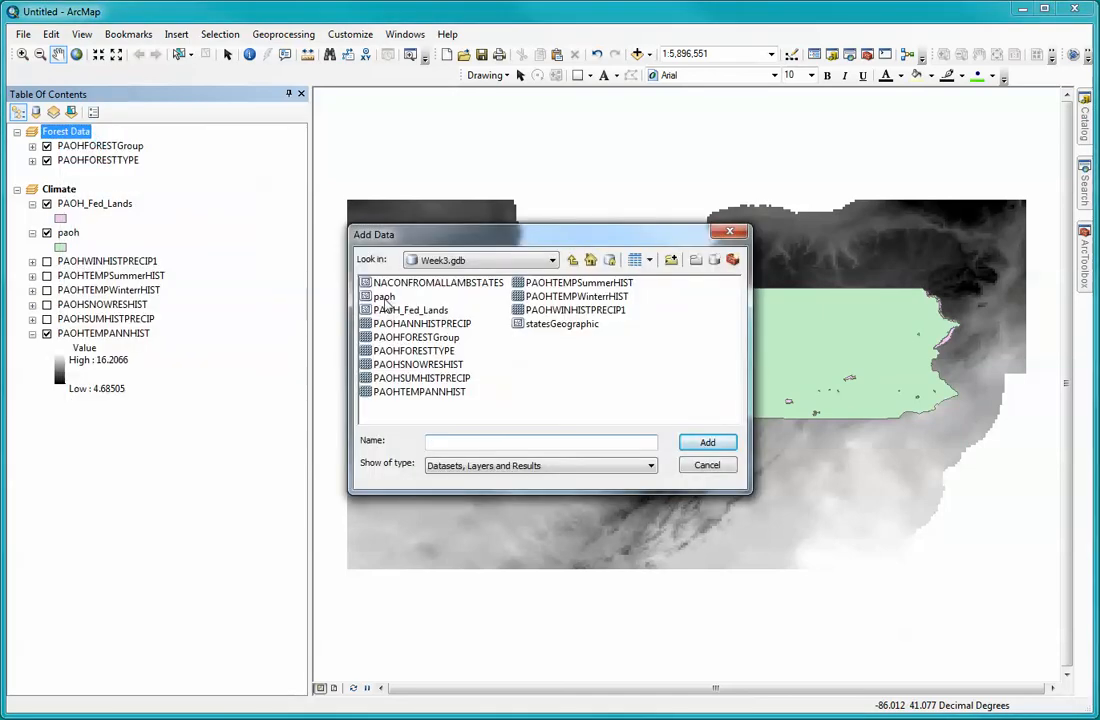
{"action": "left_click", "coordinate": [384, 298]}
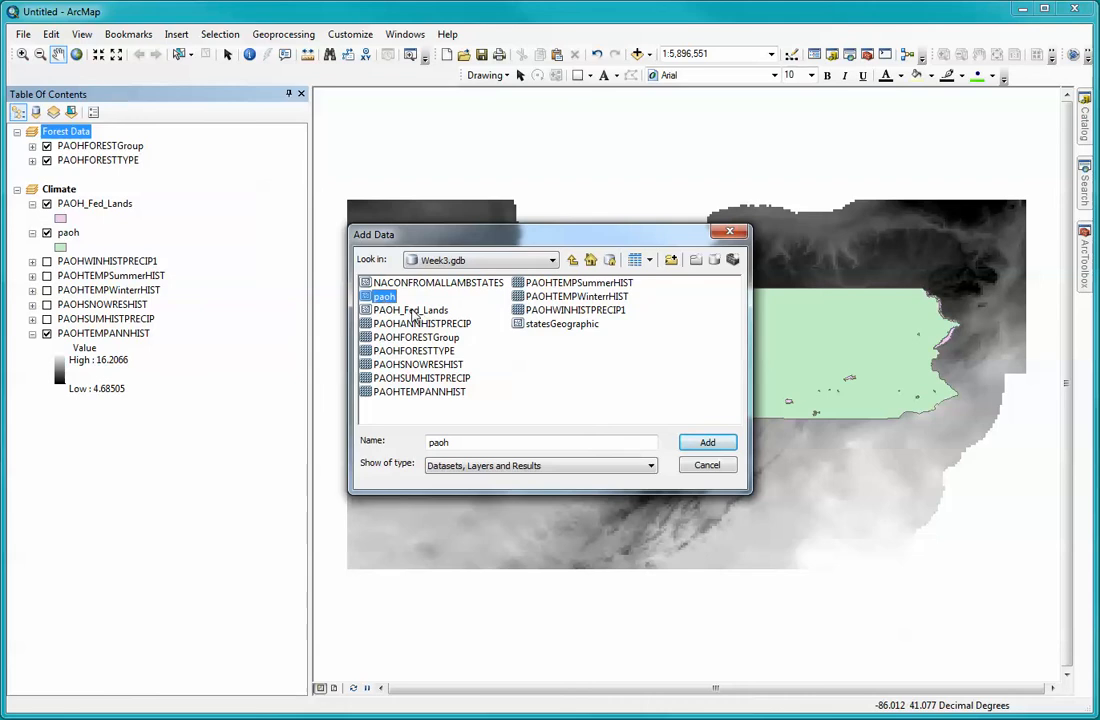
{"action": "left_click", "coordinate": [395, 310], "text": "ctrl"}
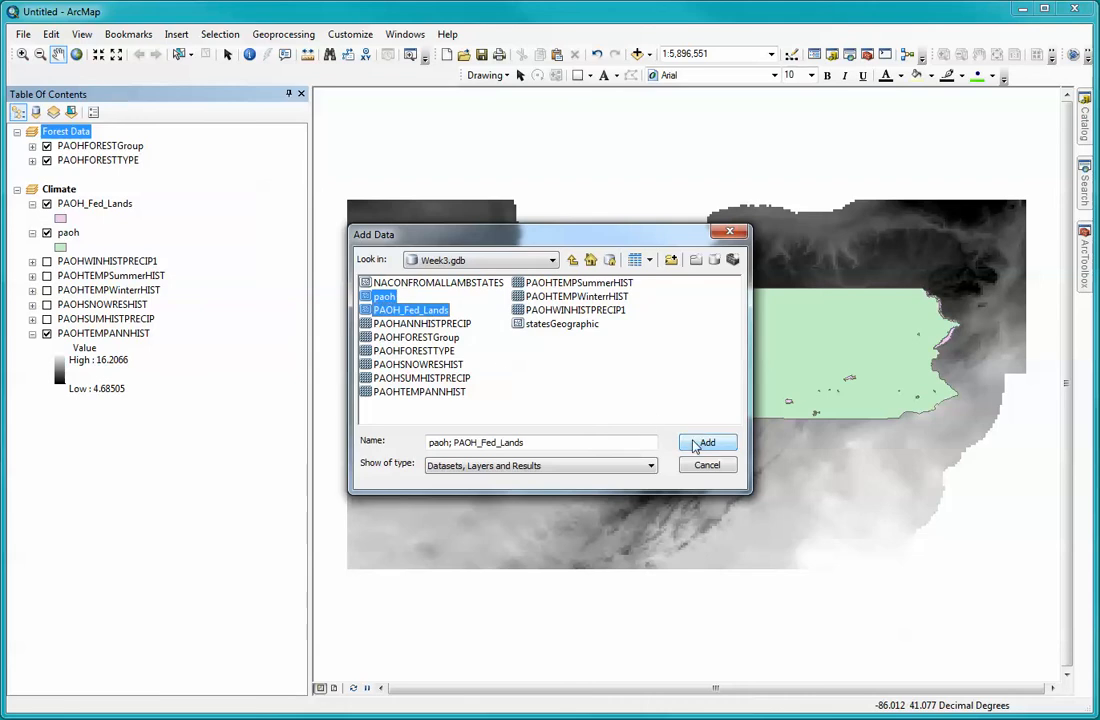
{"action": "left_click", "coordinate": [691, 447]}
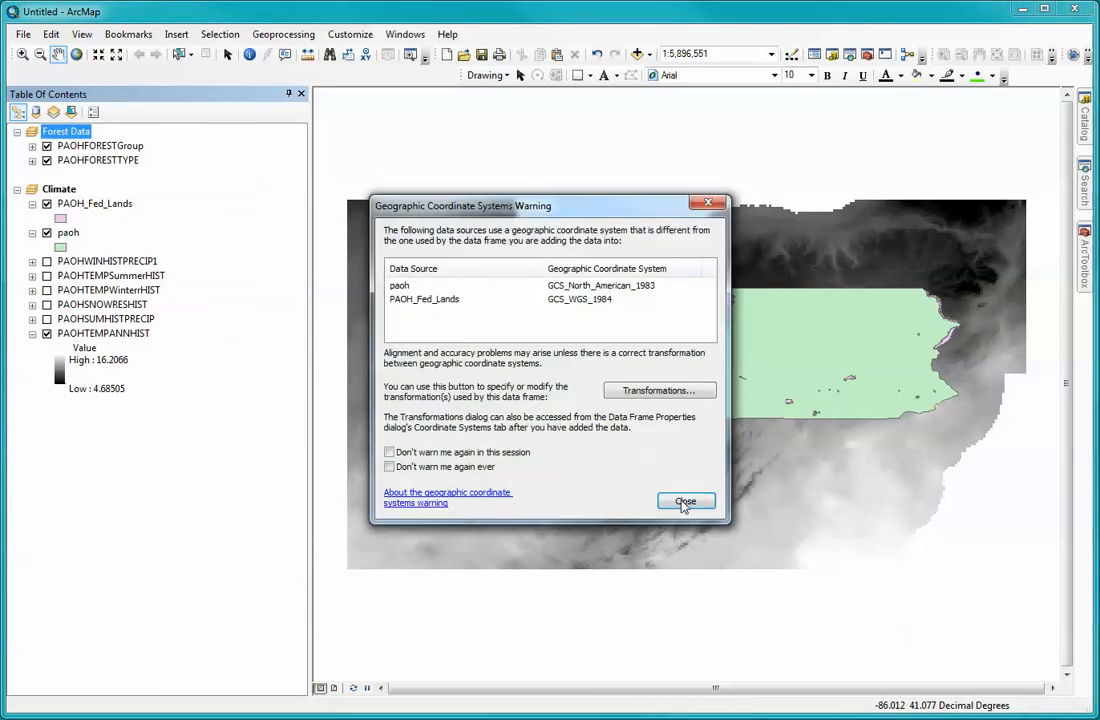
{"action": "left_click", "coordinate": [684, 499]}
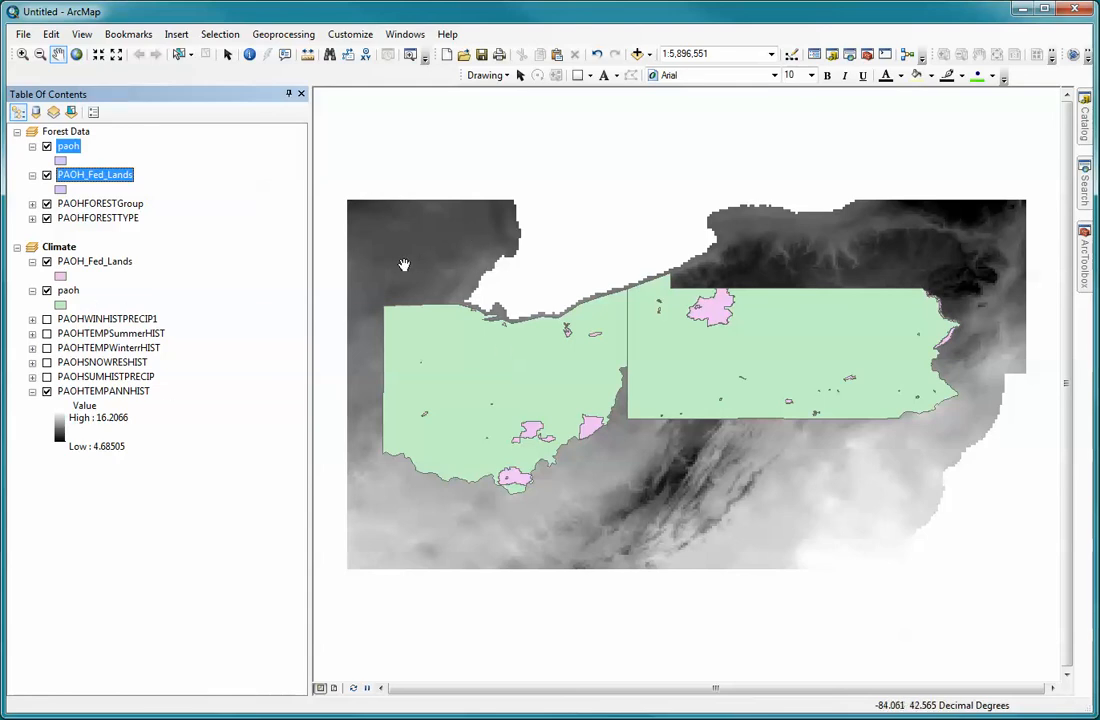
Activate the Forest Data data frame and move its PAOH_Fed_Lands layer above paoh.
{"action": "right_click", "coordinate": [72, 132]}
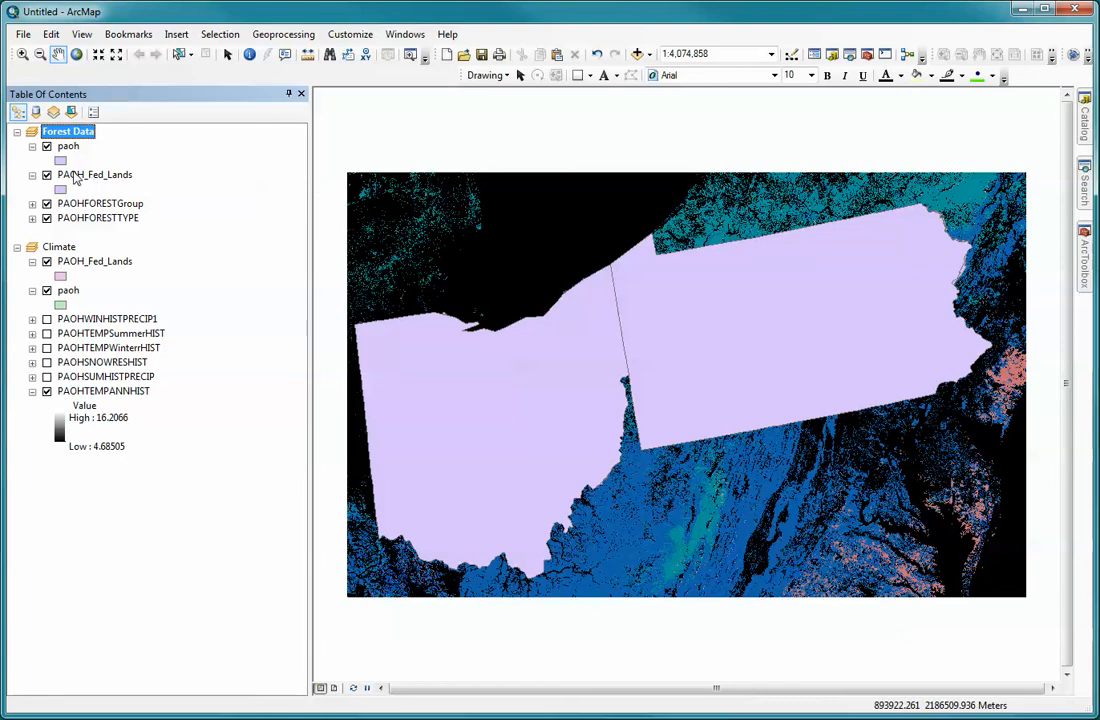
{"action": "left_click", "coordinate": [72, 178]}
{"action": "left_click_drag", "start_coordinate": [72, 178], "coordinate": [71, 141]}
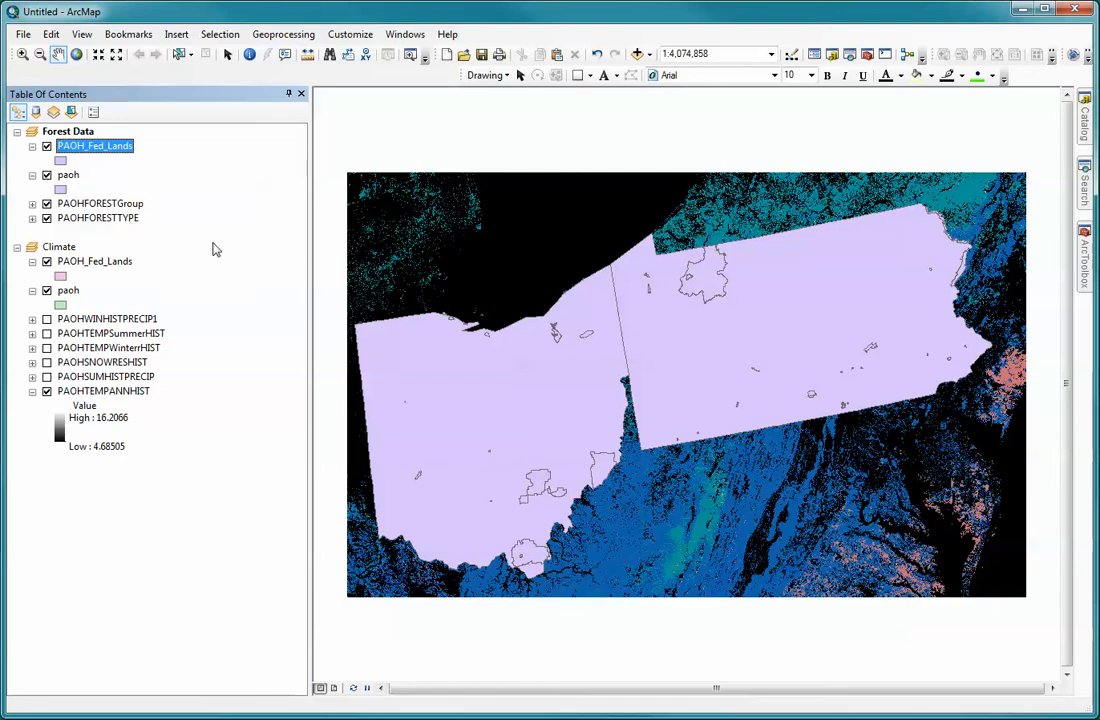
Start saving the map document under a new name and browse to the Week3introGIS folder on the Desktop.
{"action": "left_click", "coordinate": [22, 35]}
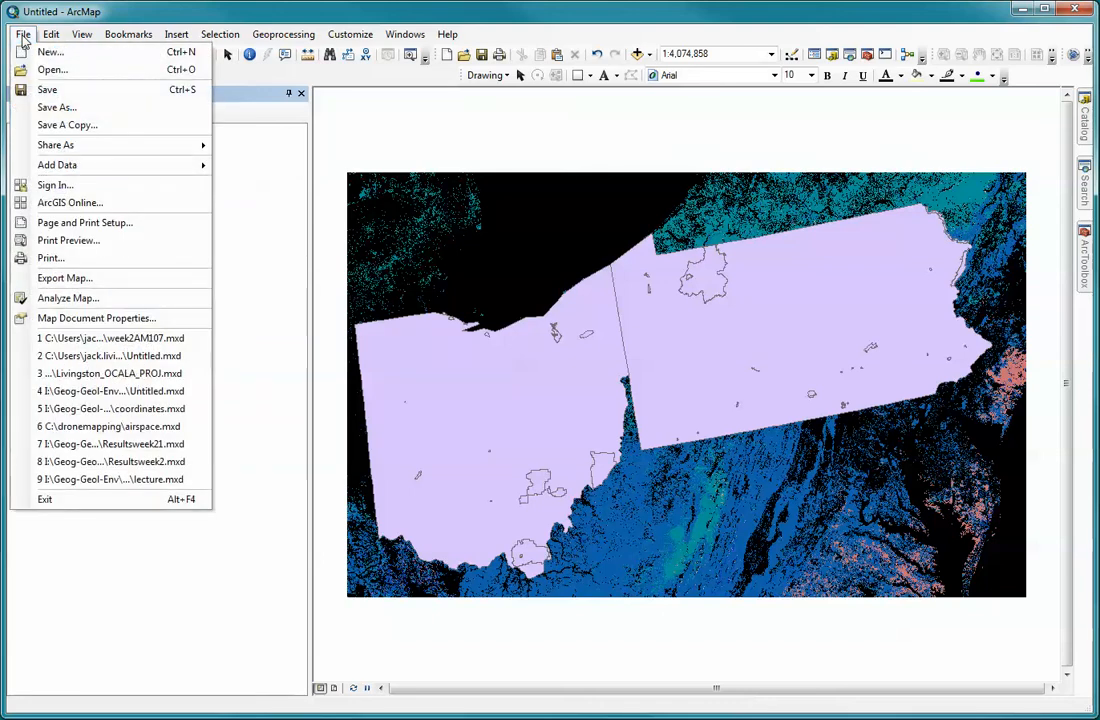
{"action": "left_click", "coordinate": [54, 108]}
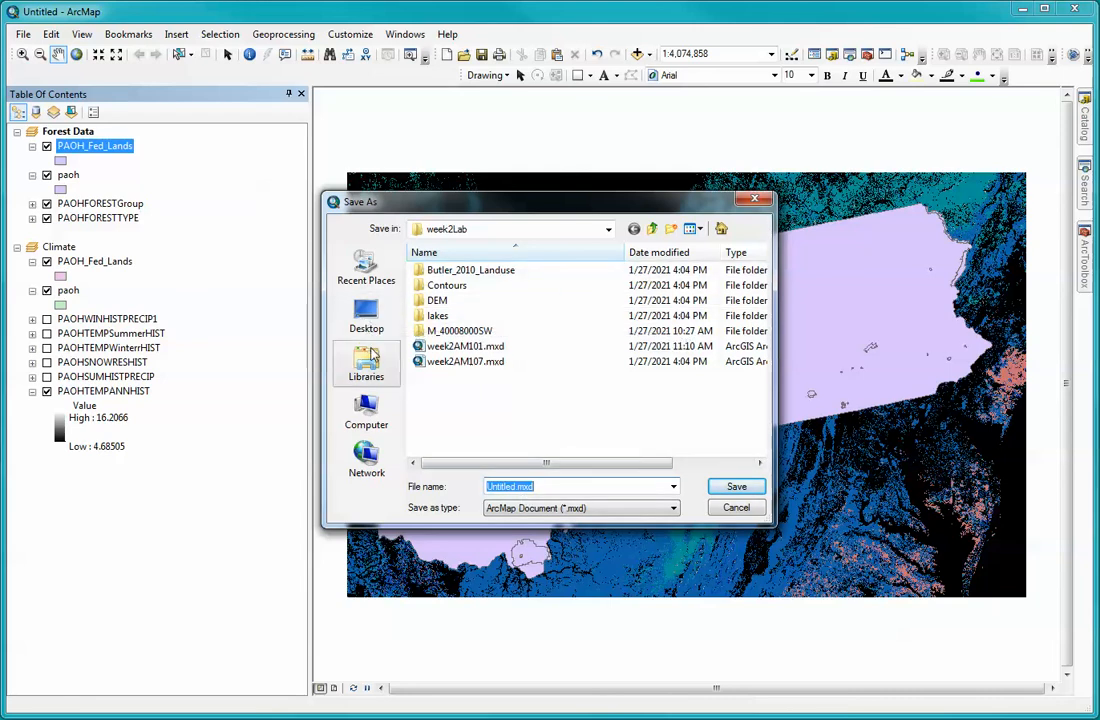
{"action": "left_click", "coordinate": [652, 230]}
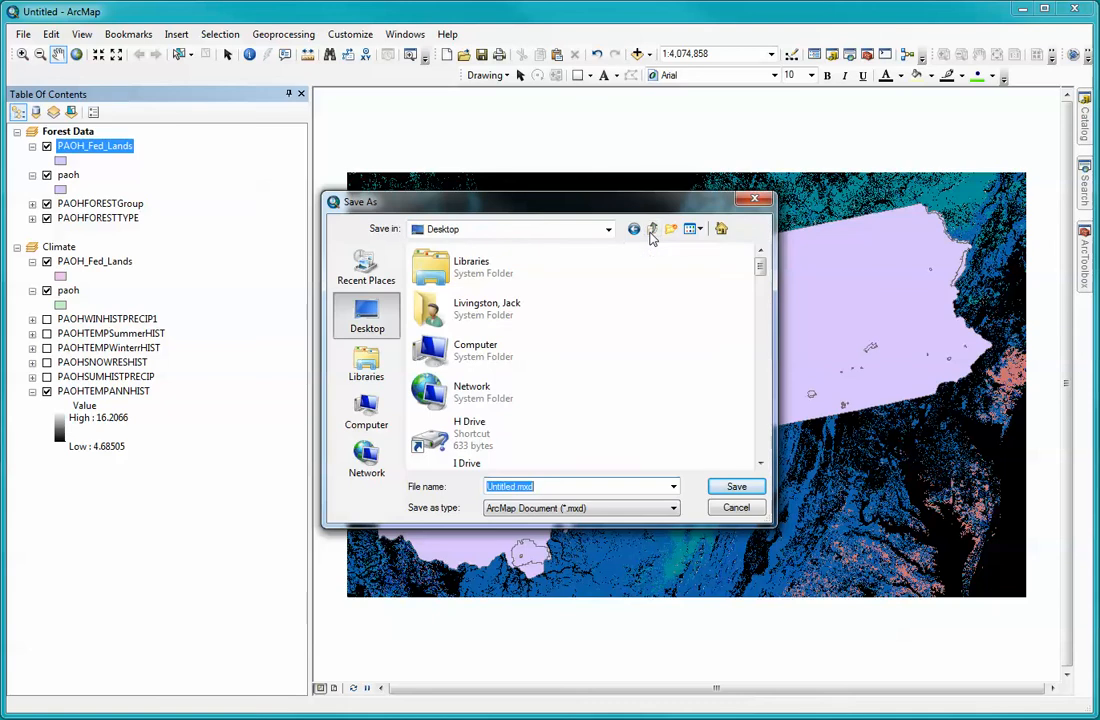
{"action": "left_click_drag", "start_coordinate": [760, 265], "coordinate": [753, 452]}
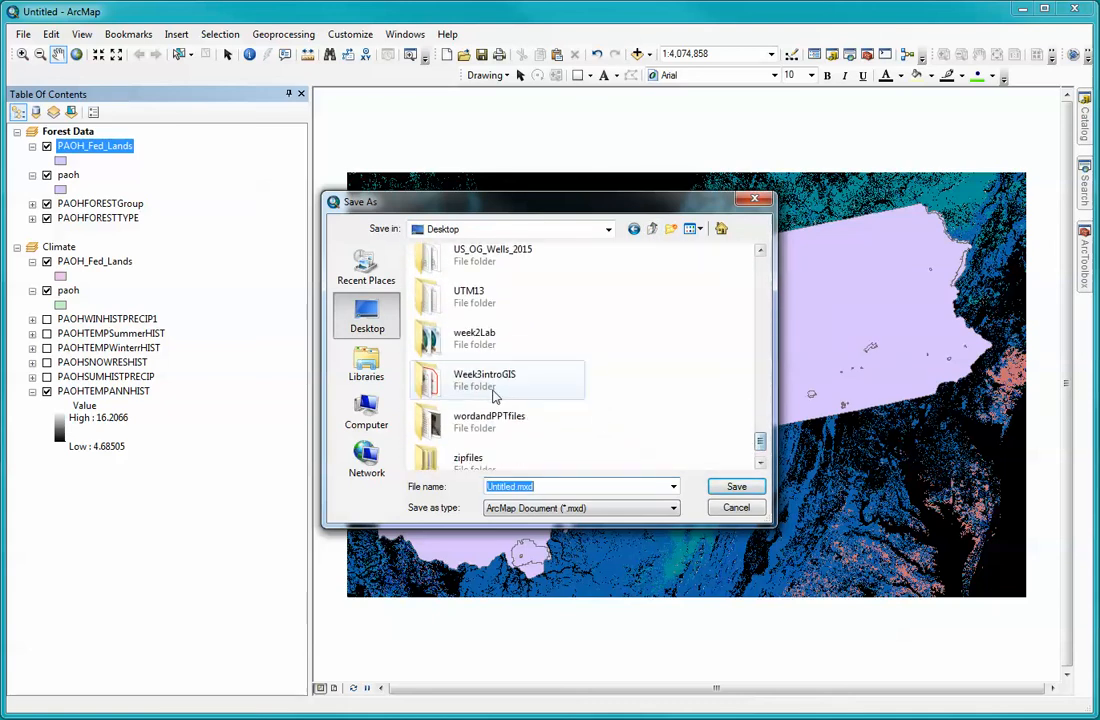
{"action": "double_click", "coordinate": [462, 380]}
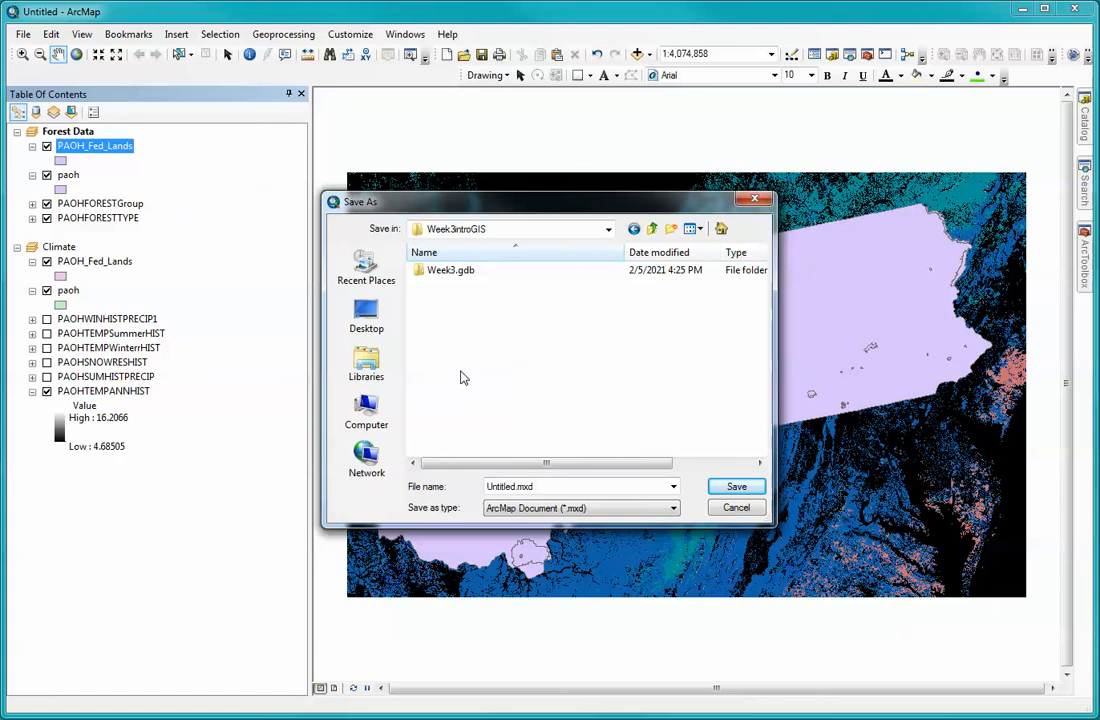
Name the map document with the author's surname followed by wk3 and save it as an .mxd file.
{"action": "left_click", "coordinate": [514, 489]}
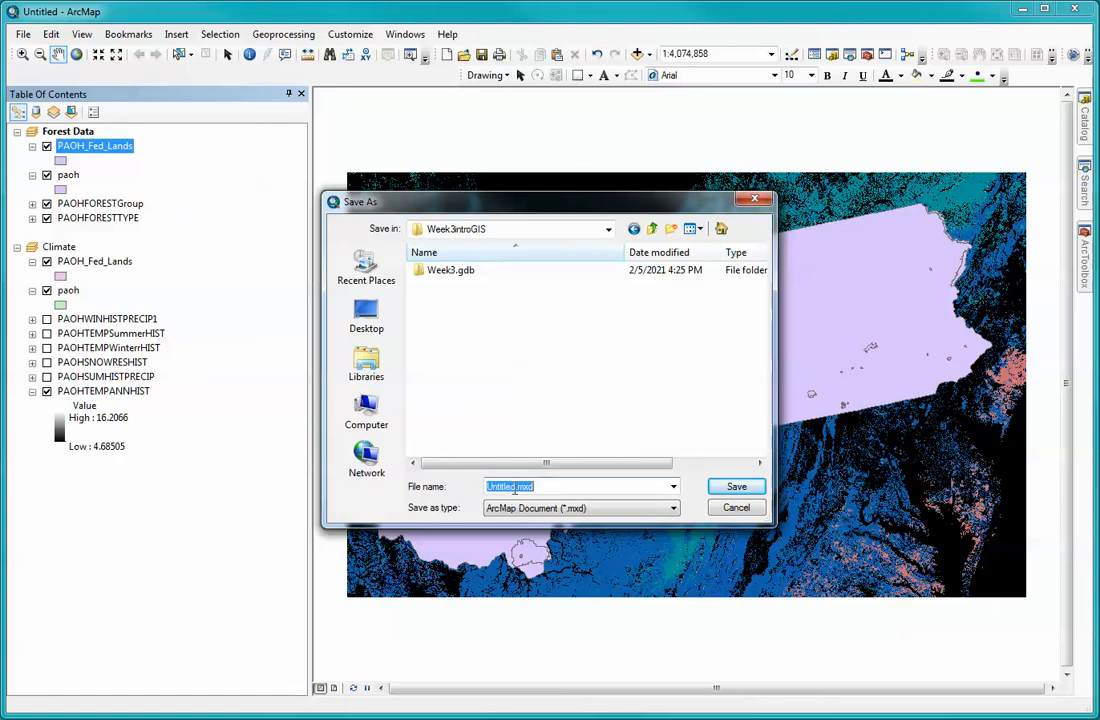
{"action": "left_click", "coordinate": [513, 486]}
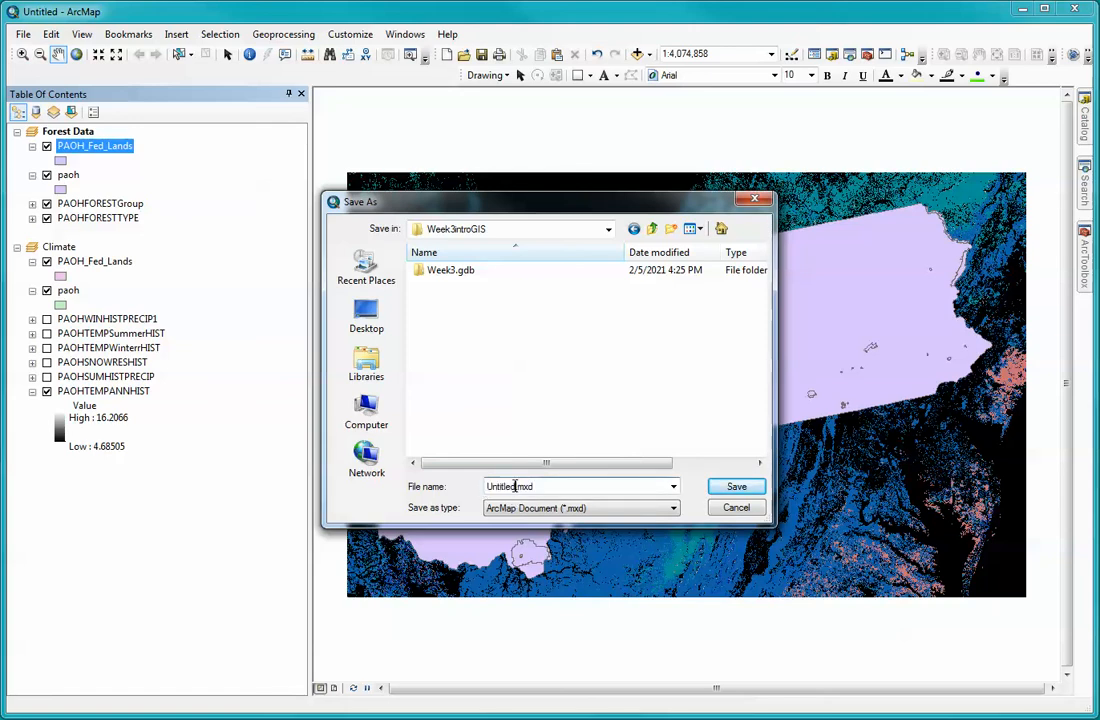
{"action": "key", "text": "BackSpace"}
{"action": "key", "text": "BackSpace"}
{"action": "key", "text": "BackSpace"}
{"action": "key", "text": "BackSpace"}
{"action": "key", "text": "BackSpace"}
{"action": "key", "text": "BackSpace"}
{"action": "key", "text": "BackSpace"}
{"action": "key", "text": "BackSpace"}
{"action": "type", "text": "Livinstonwk3"}
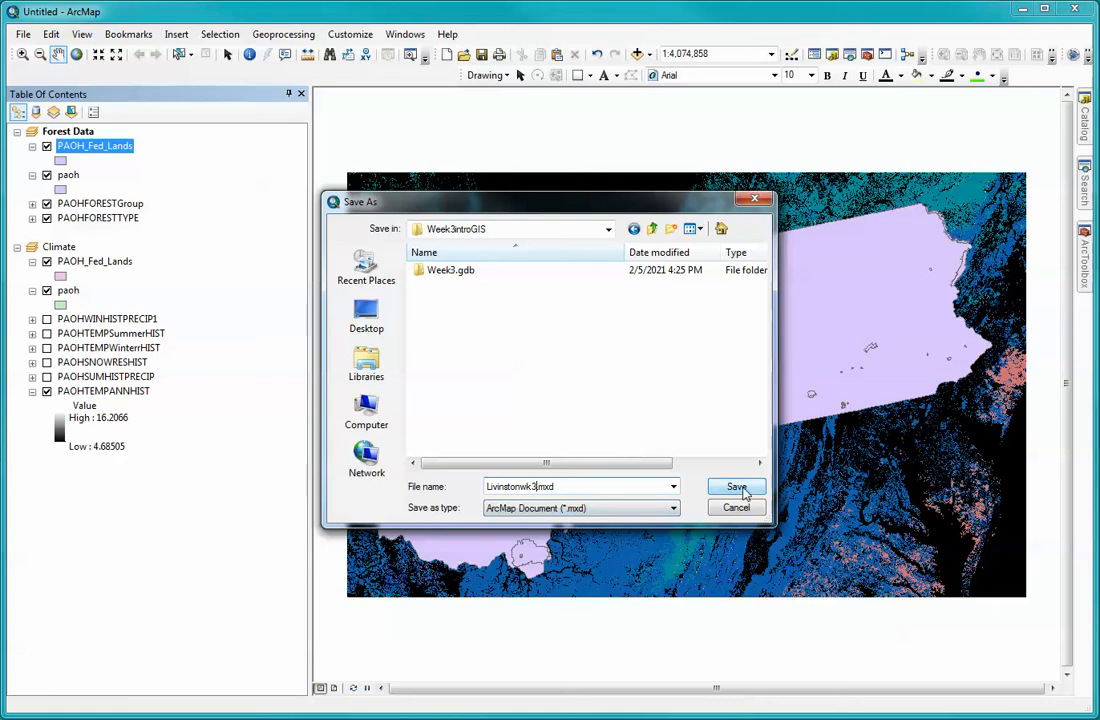
{"action": "left_click", "coordinate": [740, 488]}
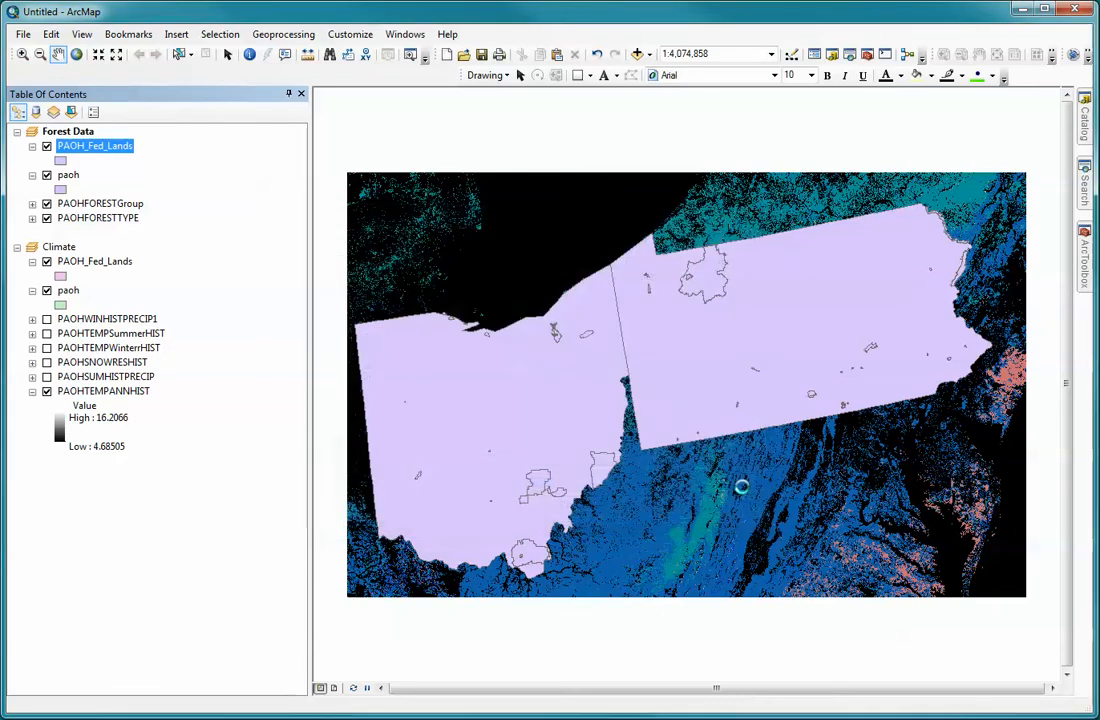